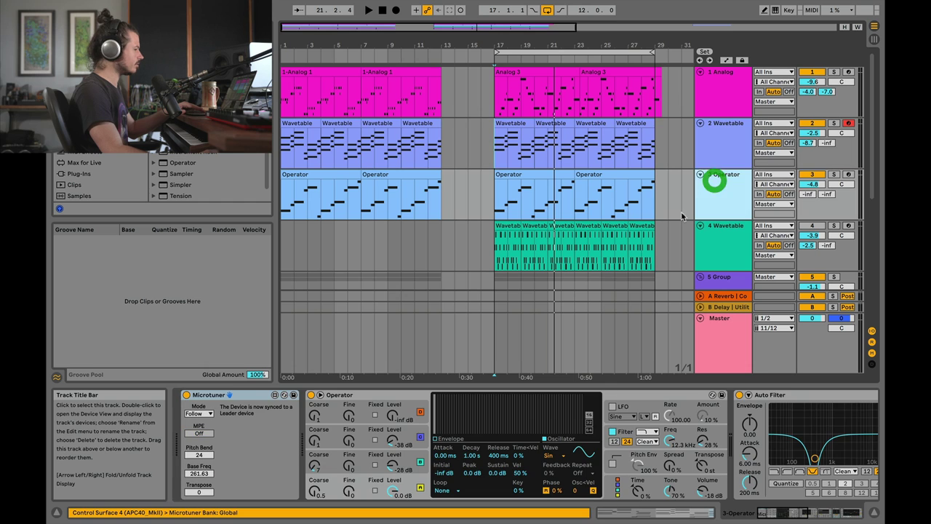
Step: Set the Blend Amount of the Wavetable track's Microtuner fully to scale A and play the arrangement
click(722, 90)
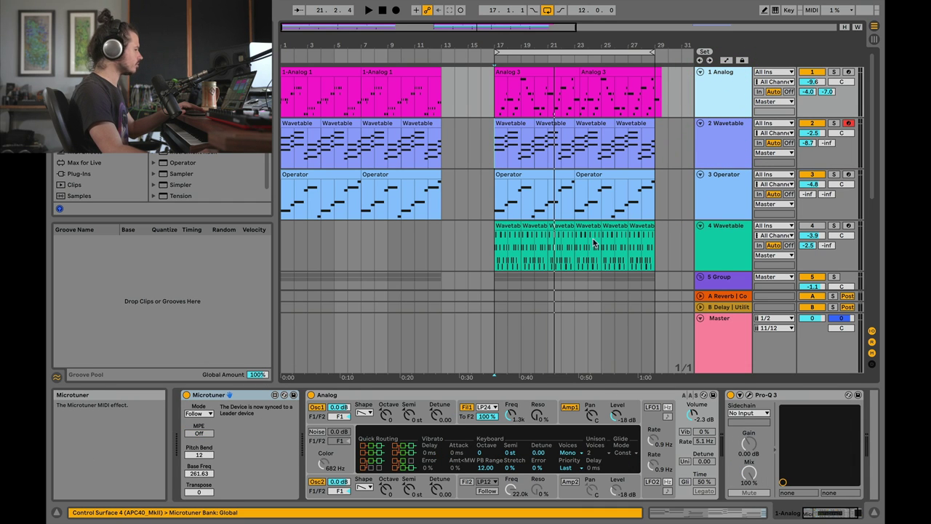
click(723, 149)
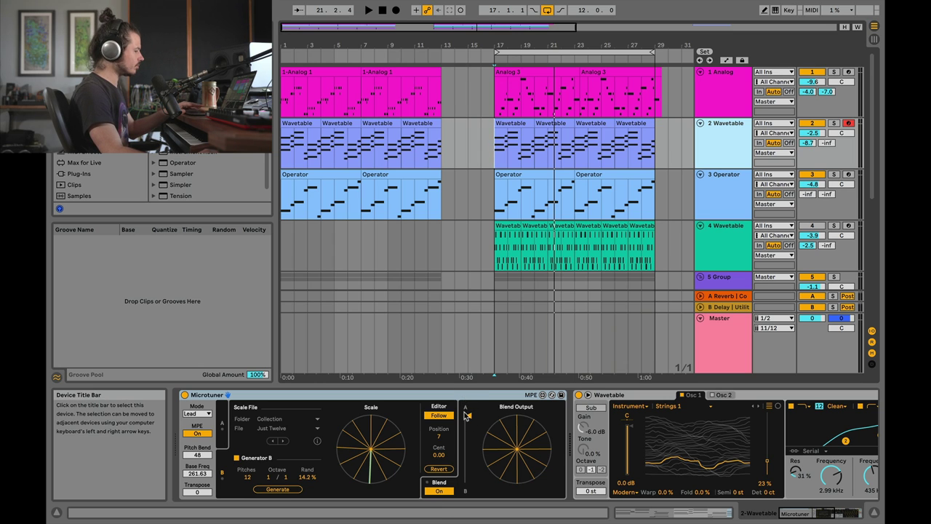
mouse_move(467, 417)
mouse_down()
mouse_move(468, 431)
mouse_move(467, 412)
mouse_up()
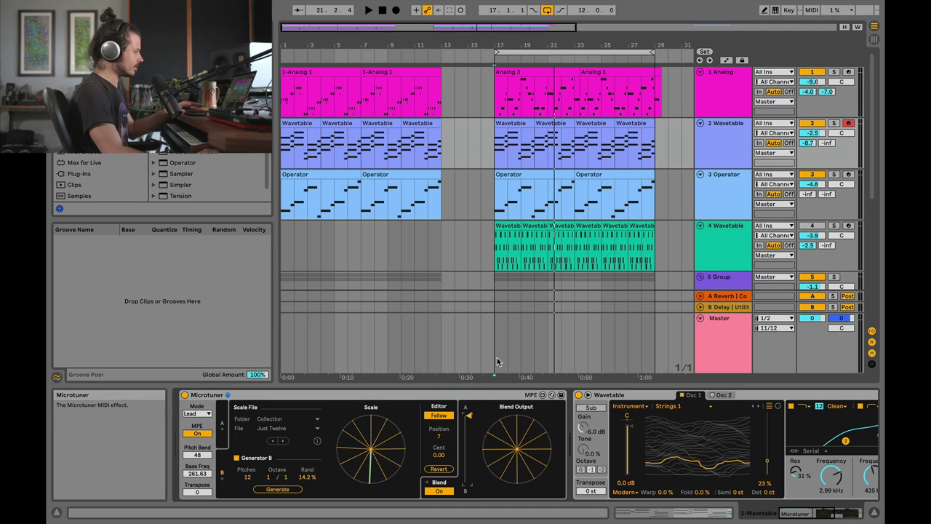
key(space)
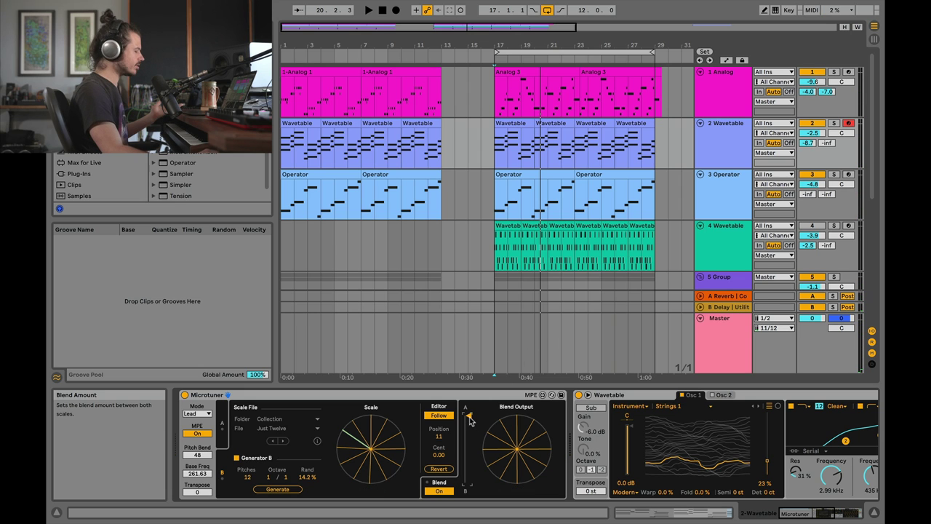
Step: Set the Wavetable track's Microtuner blend fully to scale B and play the arrangement from bar 17
drag(469, 418, 468, 482)
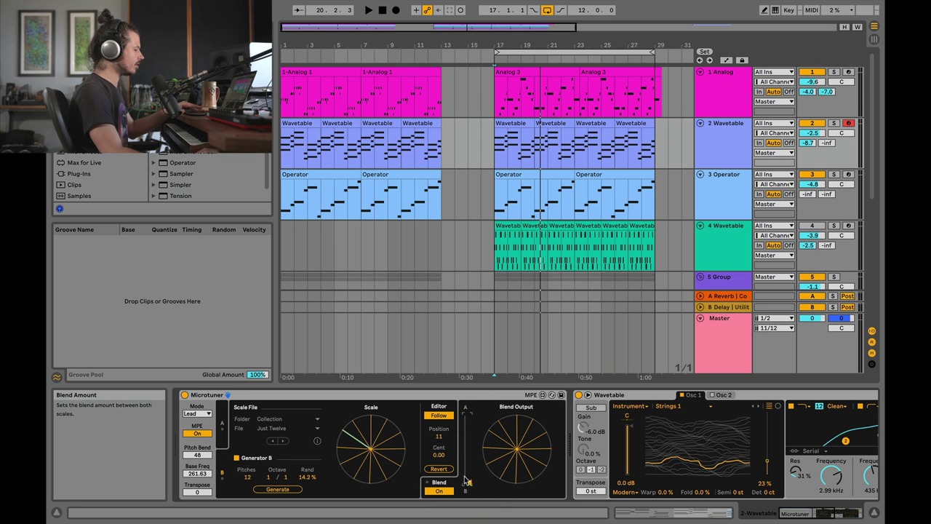
click(495, 143)
key(space)
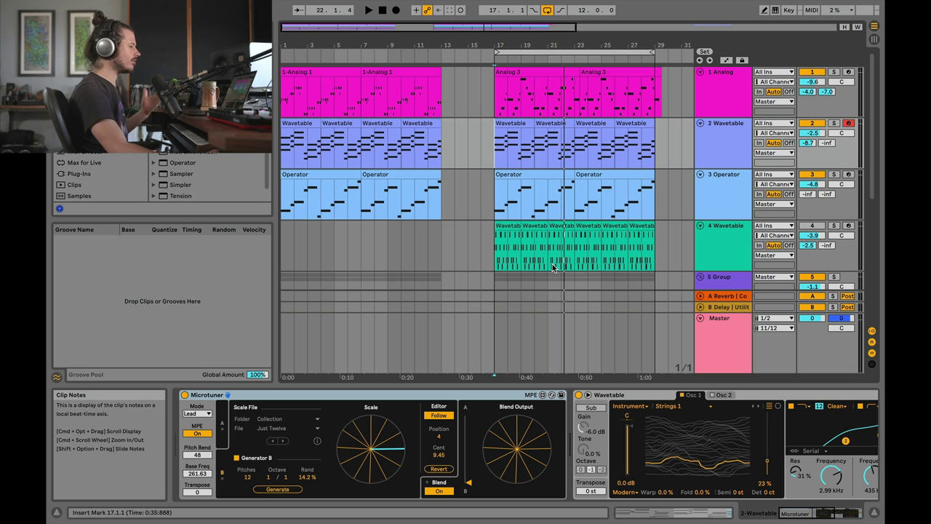
click(435, 398)
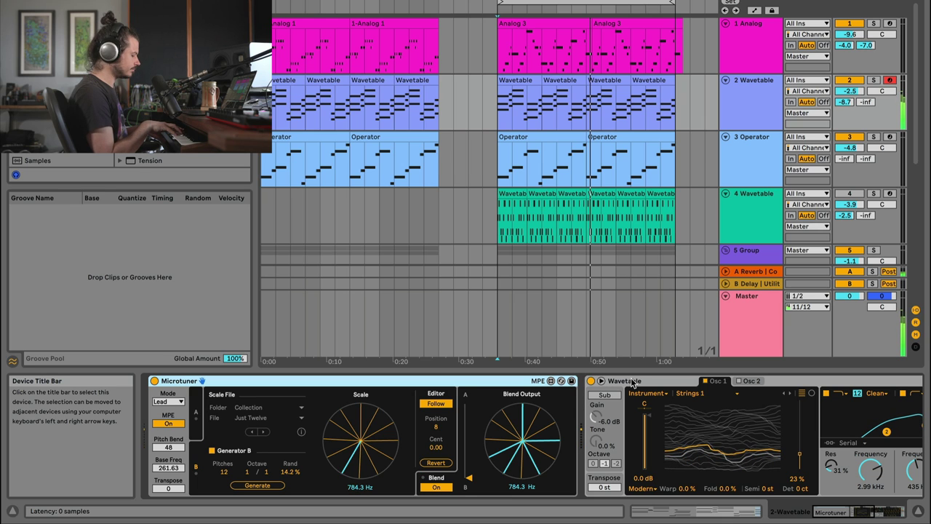
Step: Return the Microtuner's Blend Amount fully to scale A on the Wavetable track
click(465, 410)
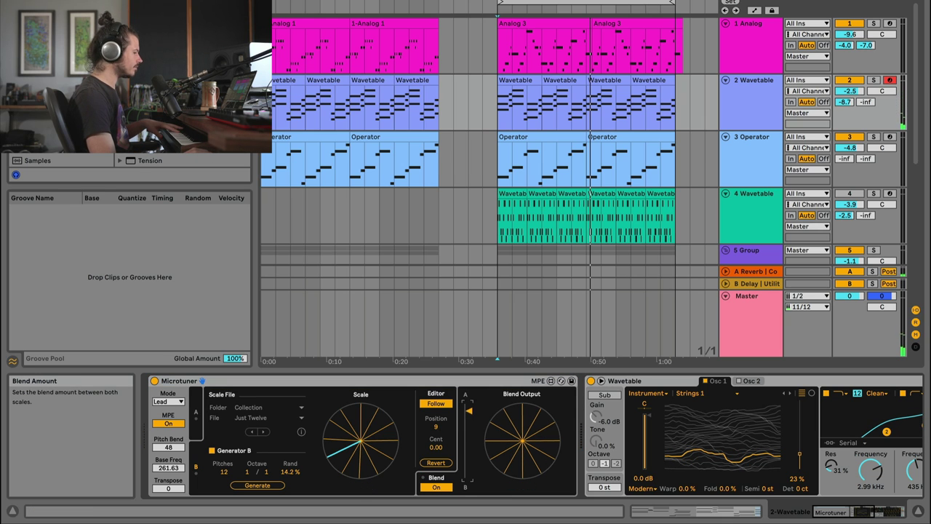
drag(469, 411, 469, 404)
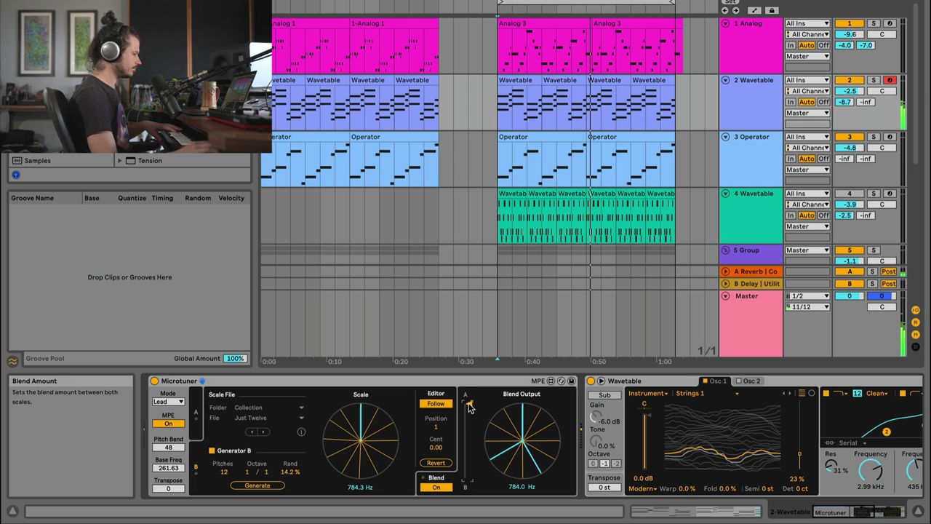
mouse_move(469, 405)
mouse_down()
mouse_move(467, 478)
mouse_move(469, 404)
mouse_up()
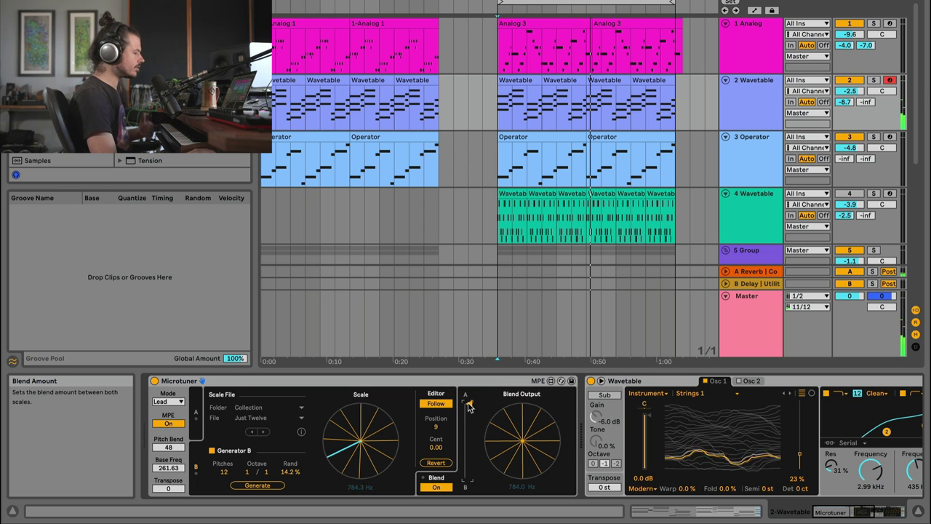
click(361, 386)
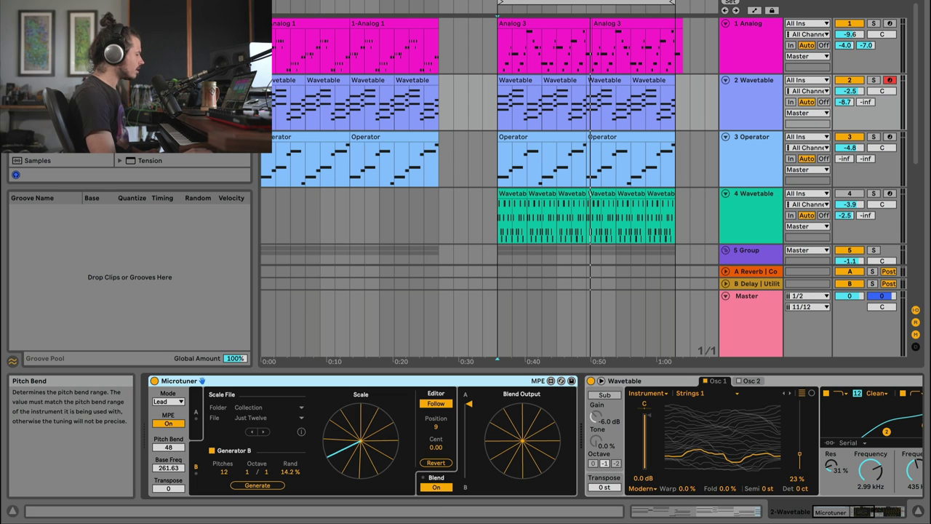
Step: Examine the Wavetable instrument's MPE modulation matrix, including its note pitch bend amount for Pitch
click(742, 493)
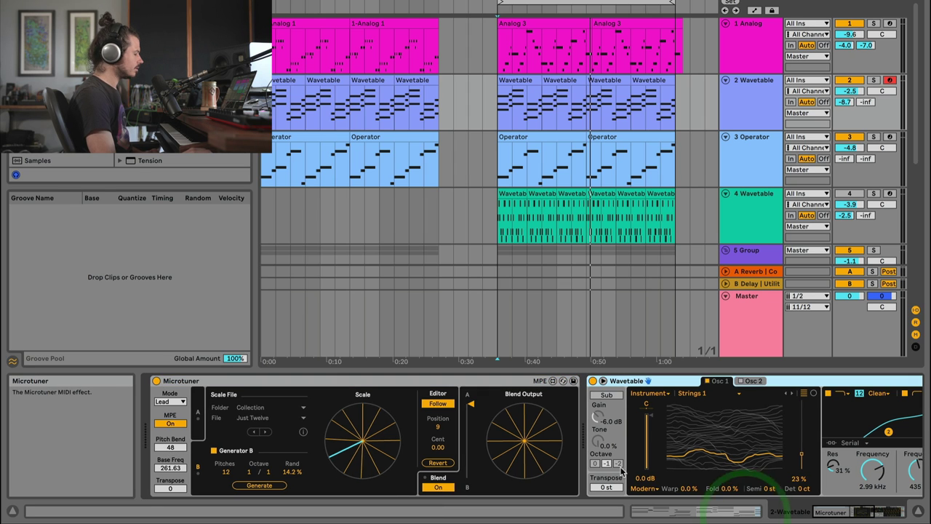
drag(848, 512, 918, 512)
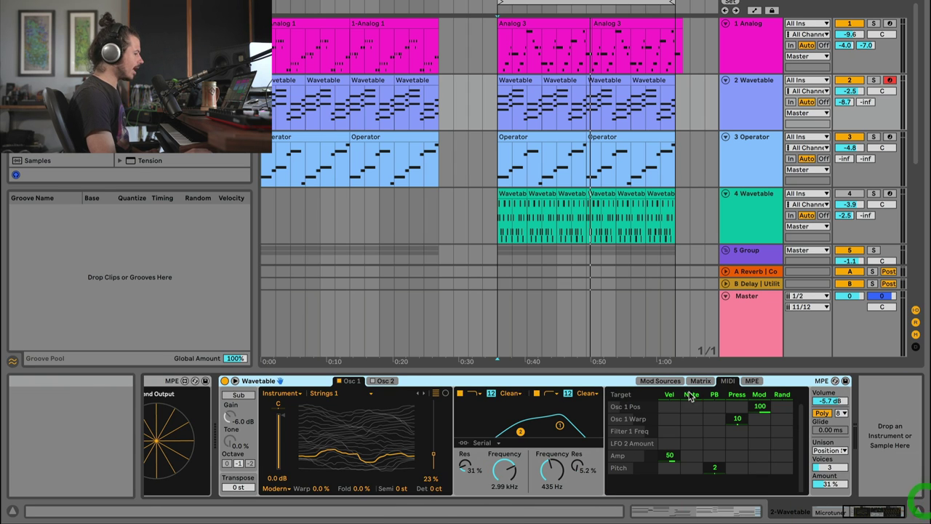
click(753, 380)
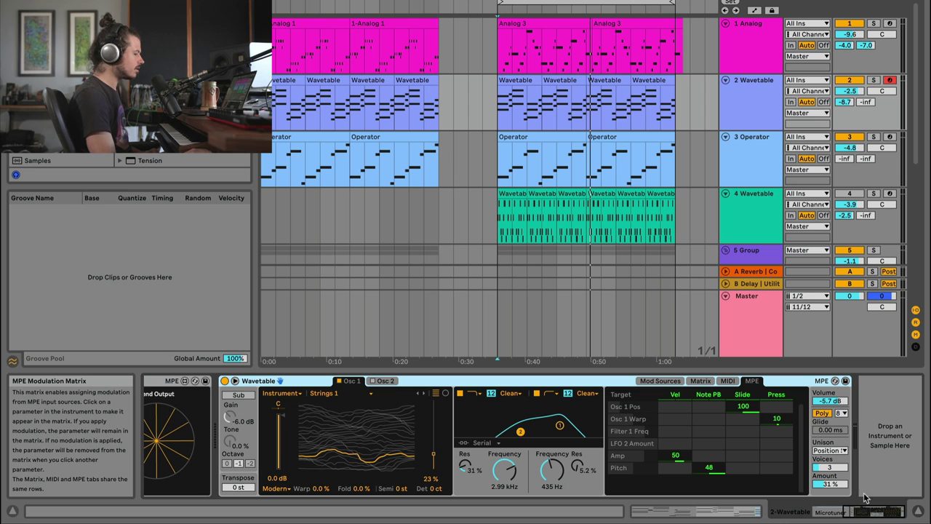
drag(873, 512, 857, 512)
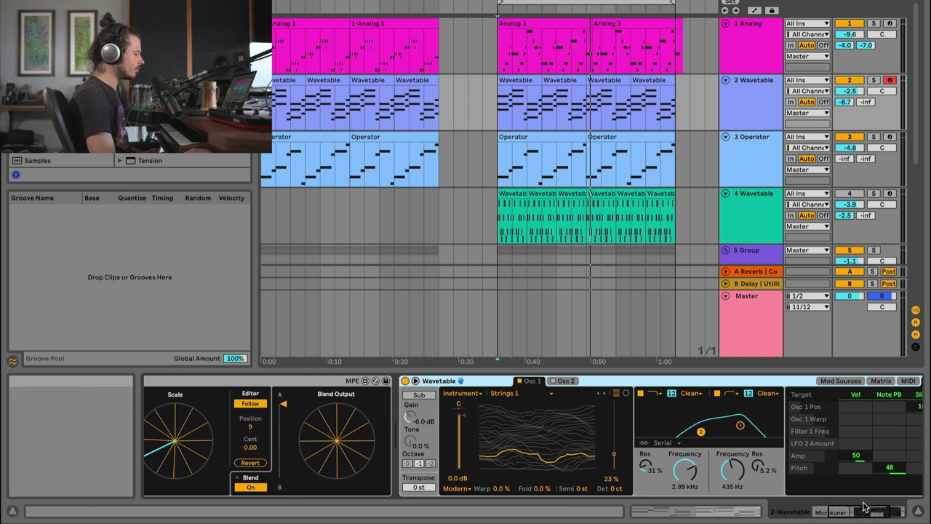
scroll(866, 507, left, 3)
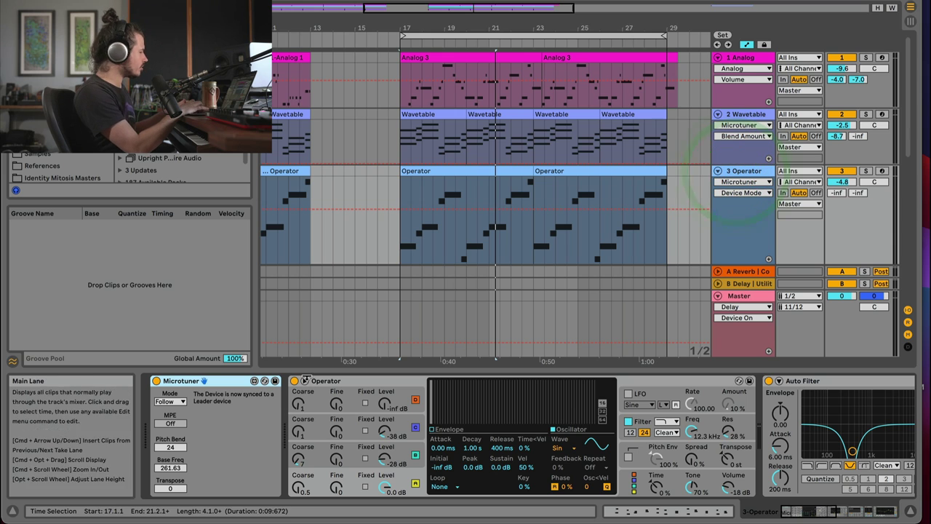
Step: Replace the Microtuner on the Operator track with a fresh instance placed before Operator
click(177, 380)
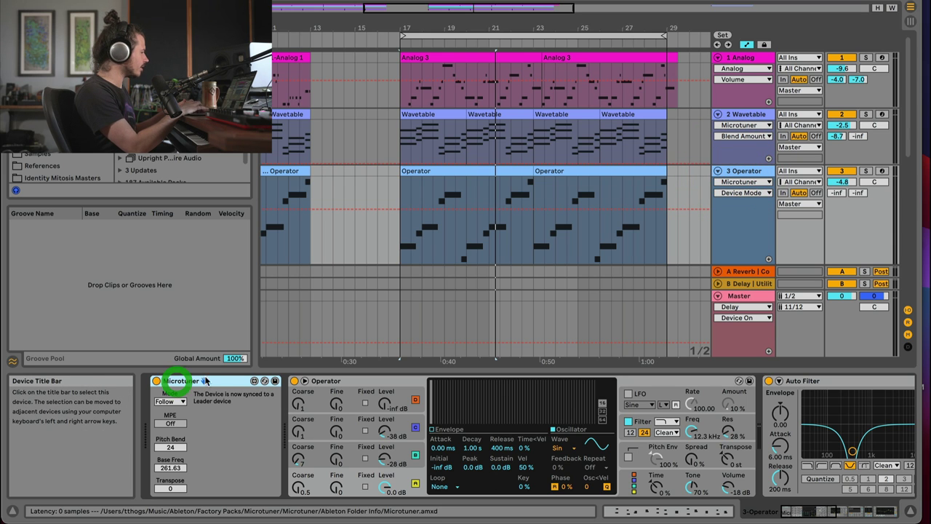
key(Delete)
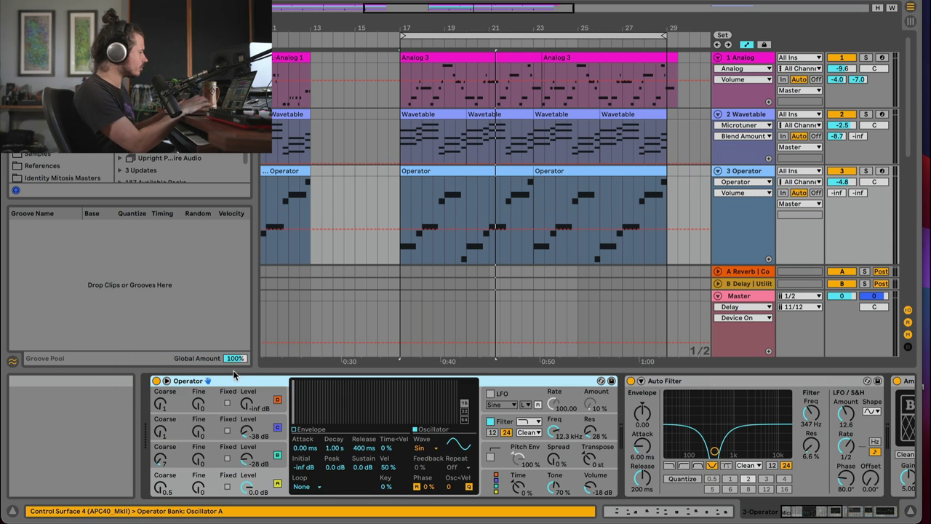
click(152, 426)
key(ctrl+z)
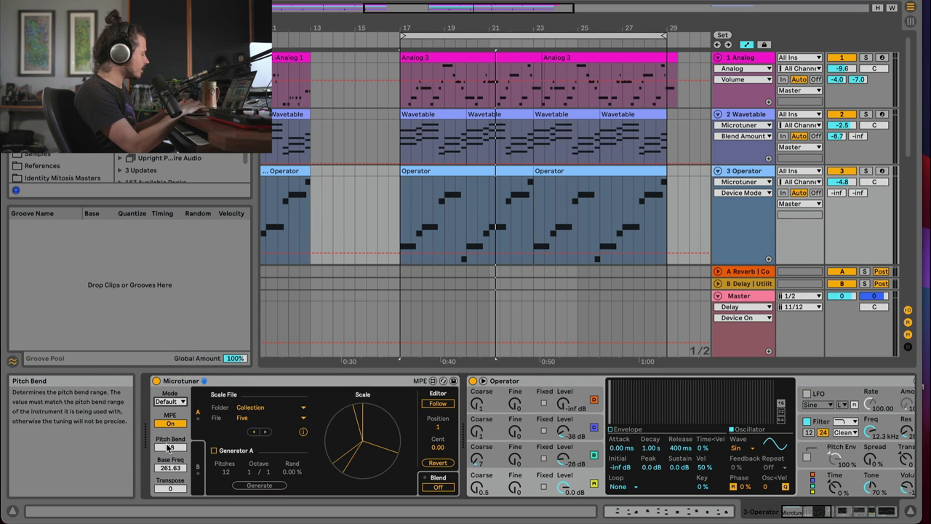
Step: Check Operator's Pitch Bend amount and set the new Microtuner's Pitch Bend range to 24
scroll(479, 446, right, 5)
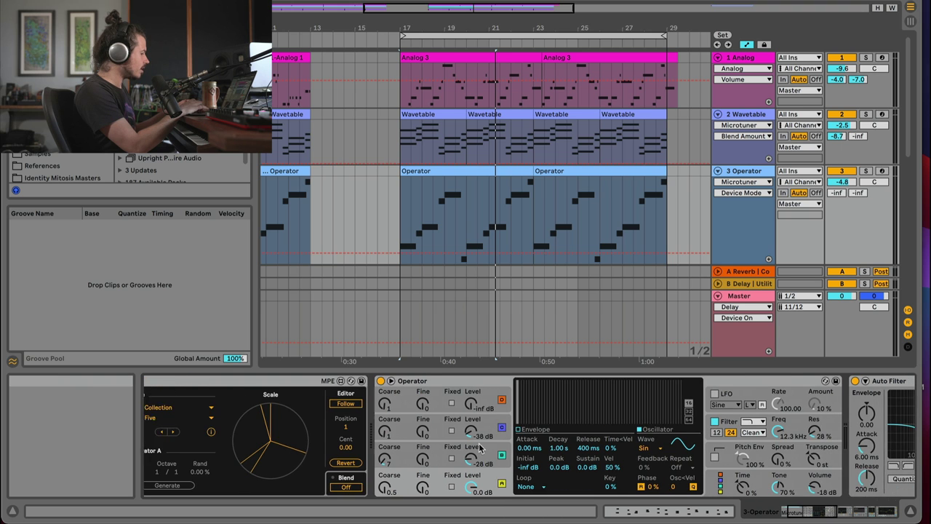
click(670, 484)
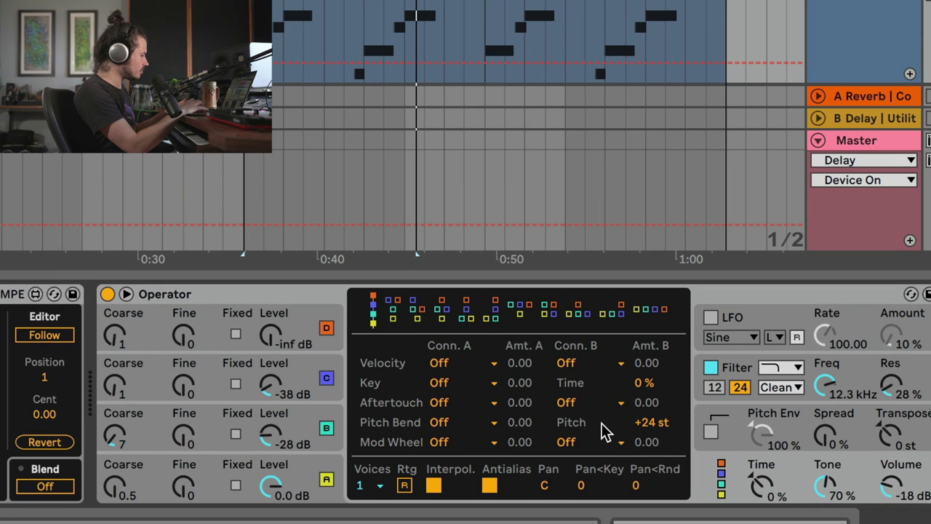
click(653, 429)
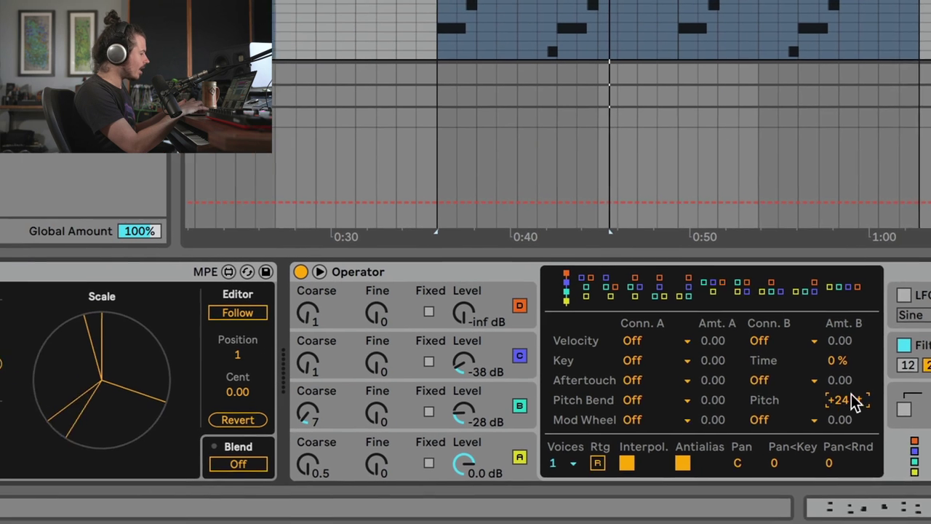
scroll(662, 431, left, 4)
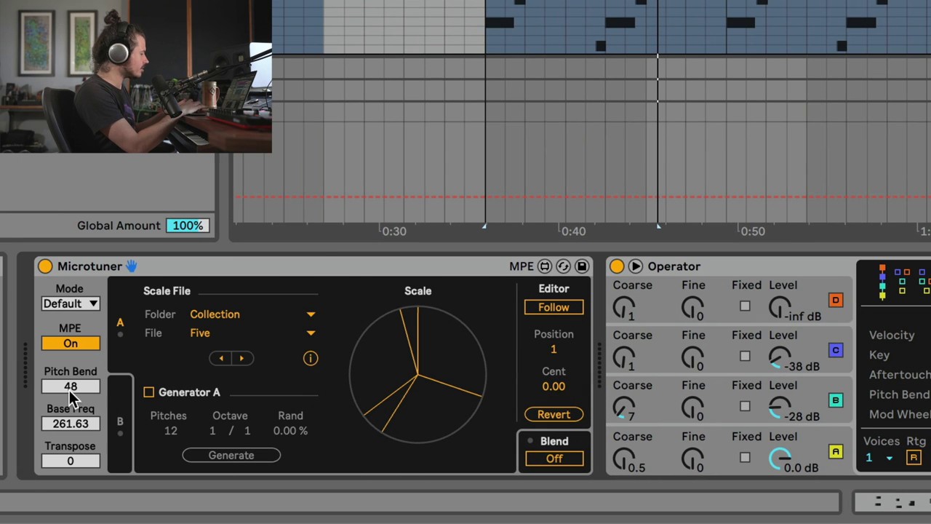
click(71, 385)
text(24)
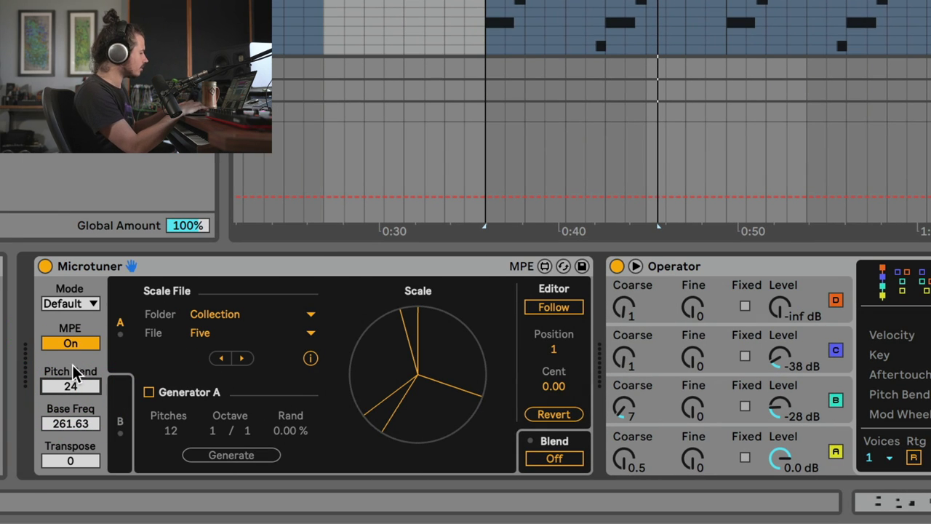
Step: Compare Operator's Pitch Bend amount with the Microtuner's range and turn off MPE in the Microtuner
scroll(73, 382, right, 10)
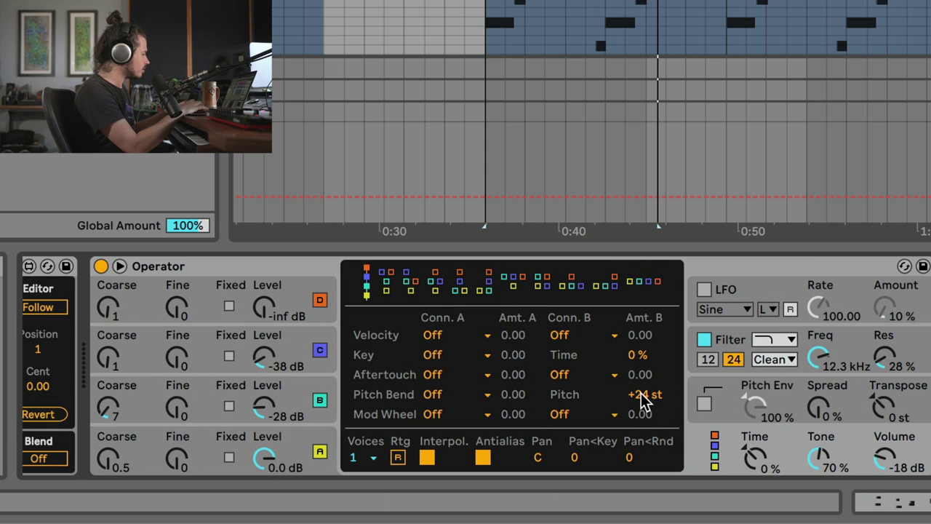
click(643, 402)
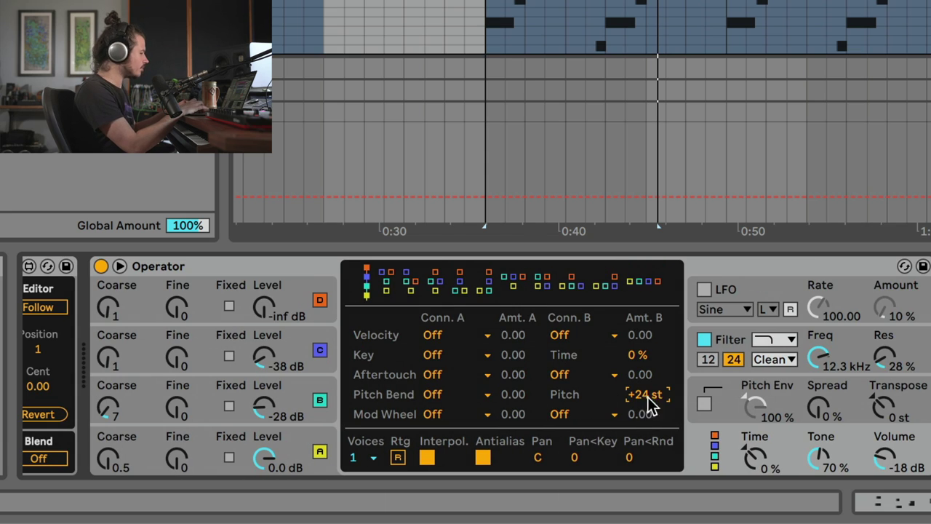
scroll(645, 415, left, 10)
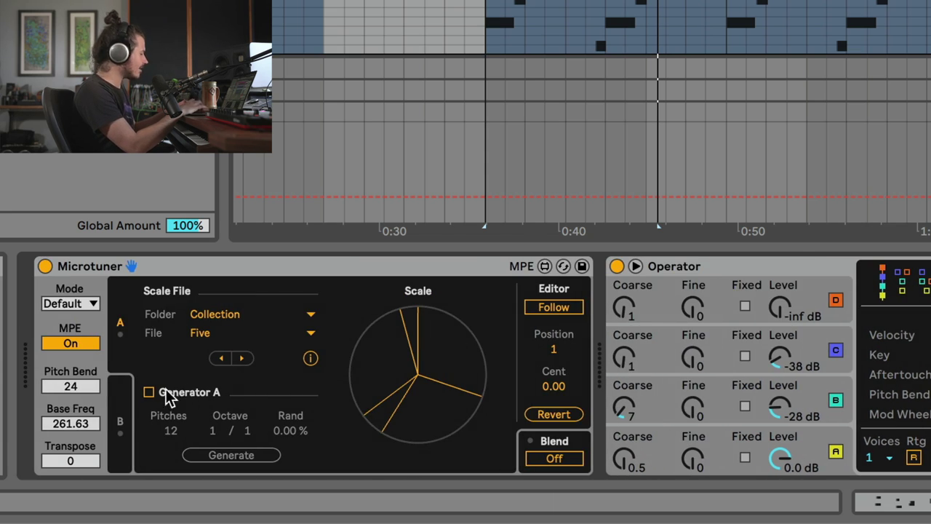
click(75, 343)
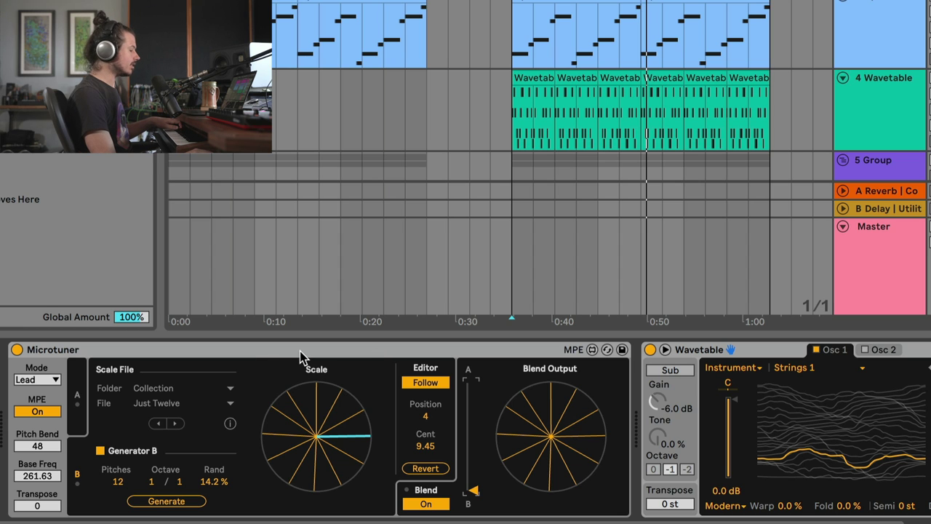
Step: View the Analog track's Microtuner settings and switch the Operator track's Microtuner to Default mode
click(873, 27)
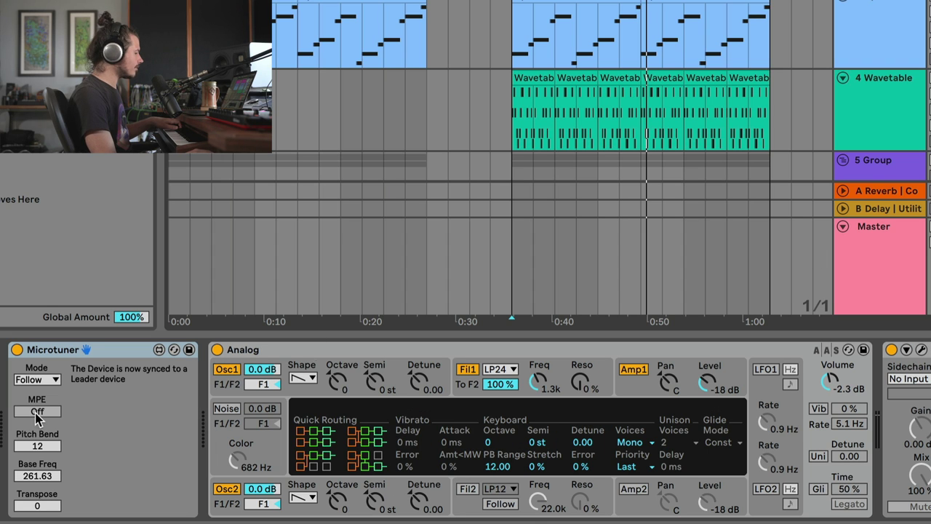
click(893, 62)
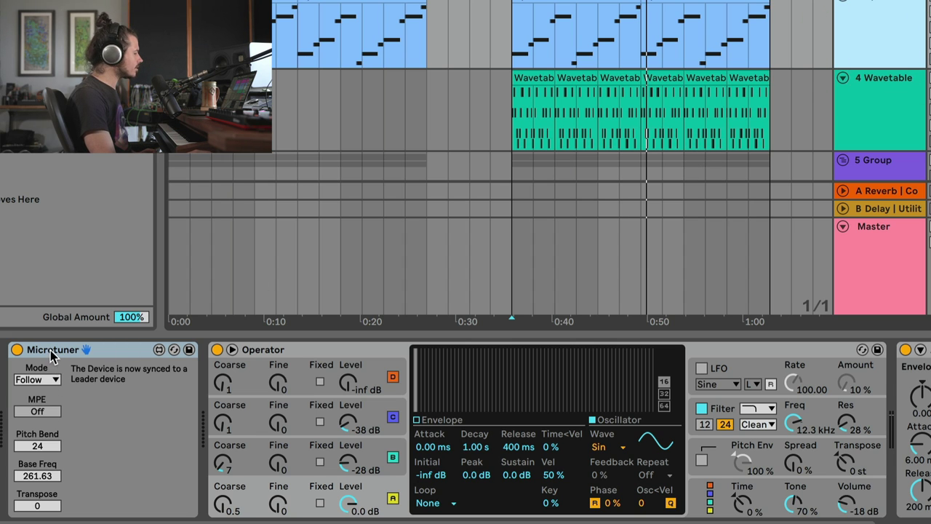
click(52, 379)
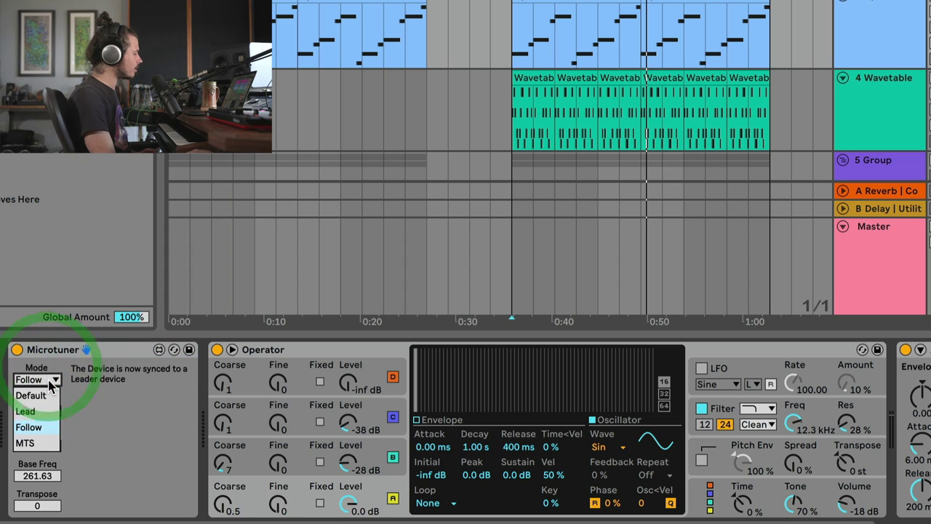
click(51, 399)
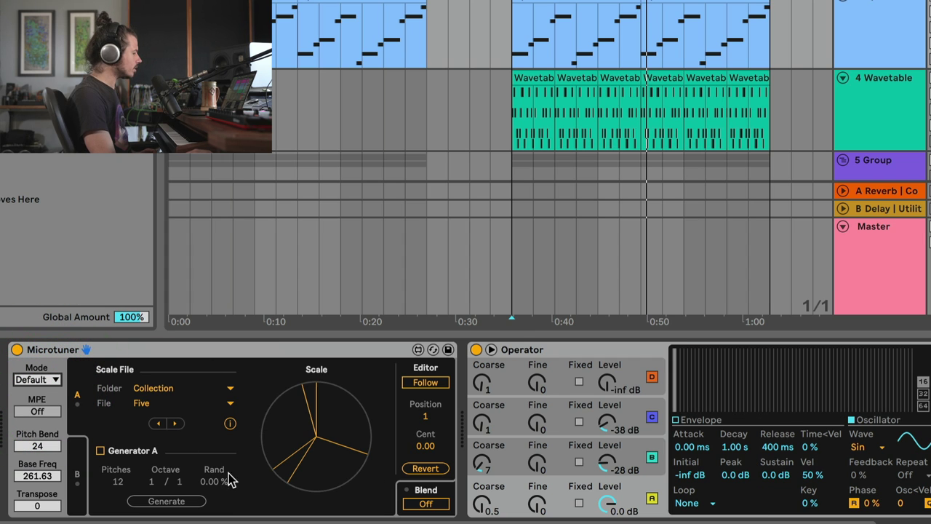
Step: Return the Operator track's Microtuner to Follow mode and select the Microtuner on the Wavetable track
click(54, 379)
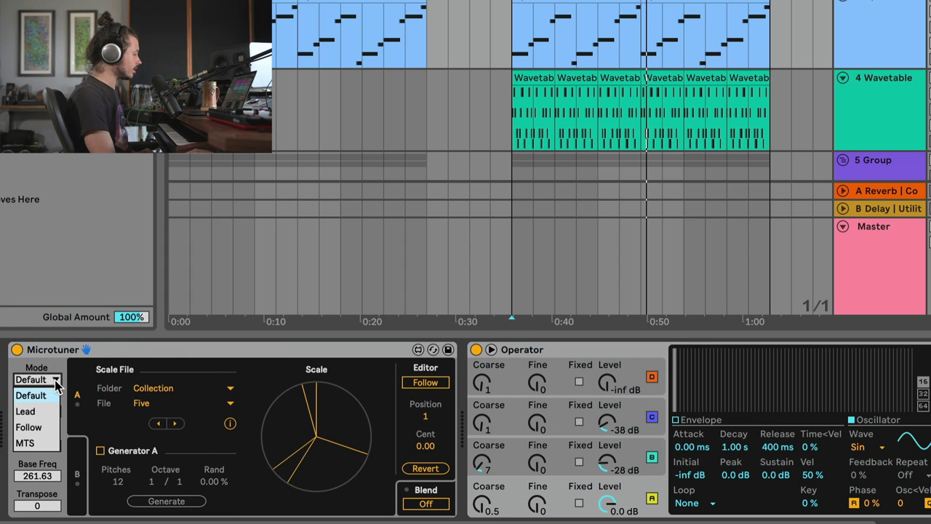
click(29, 427)
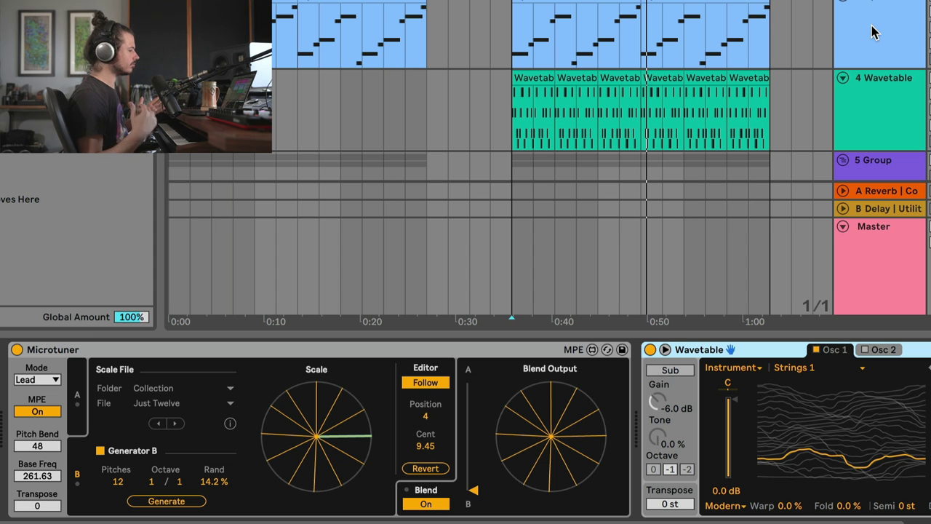
click(361, 349)
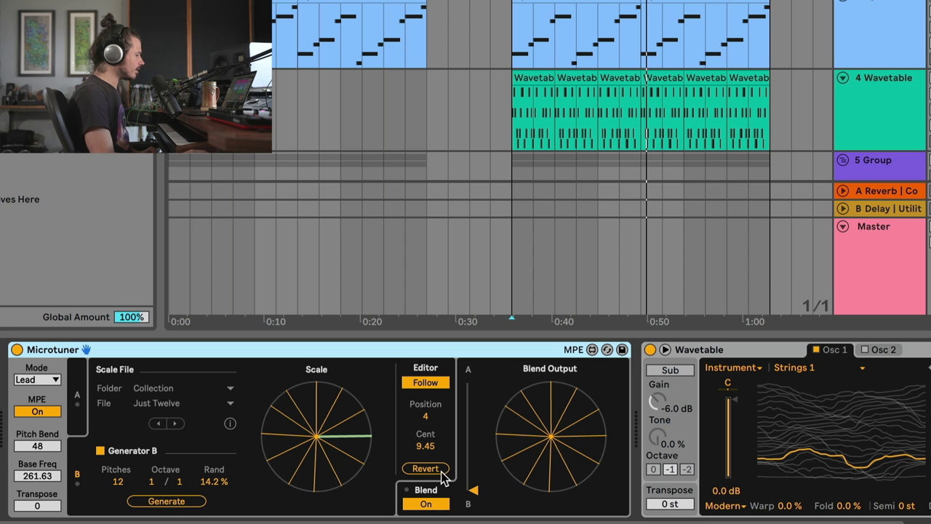
Step: Turn Microtuner's Blend off and back on, leaving the blend slider at B
mouse_move(472, 491)
mouse_down()
mouse_move(473, 384)
mouse_move(473, 491)
mouse_up()
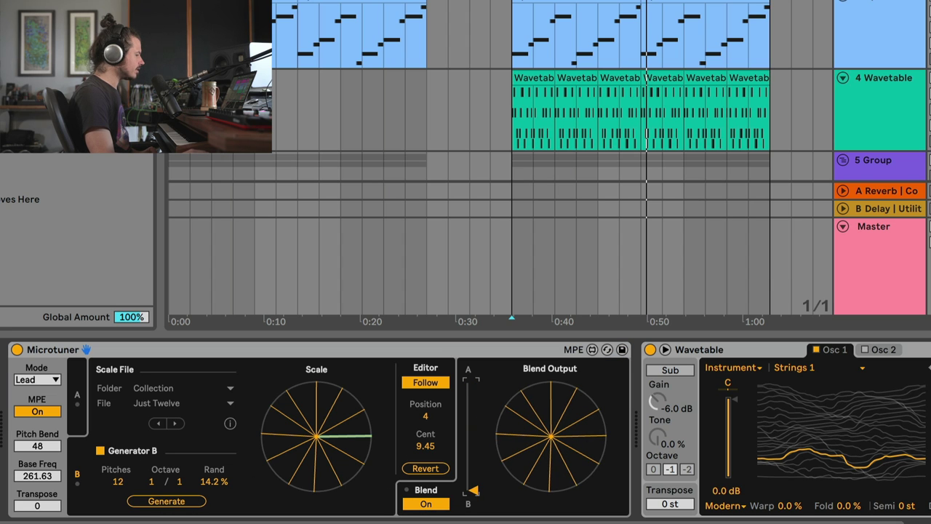
click(422, 504)
click(424, 506)
click(424, 507)
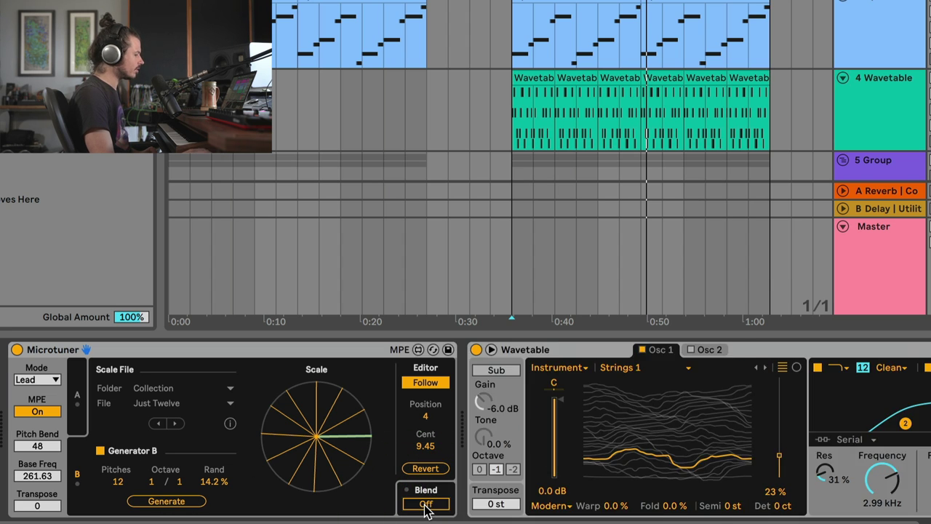
click(425, 505)
click(426, 505)
click(425, 504)
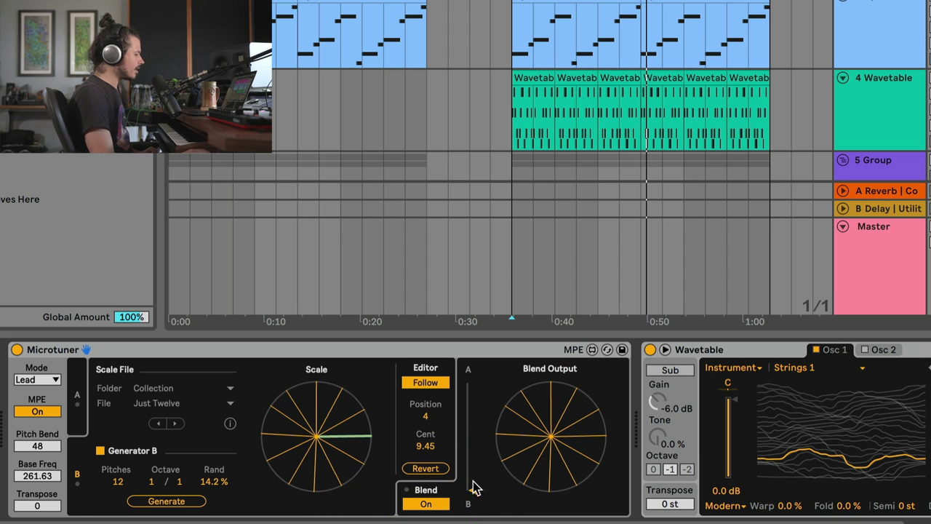
mouse_move(473, 487)
mouse_down()
mouse_move(469, 381)
mouse_move(471, 492)
mouse_up()
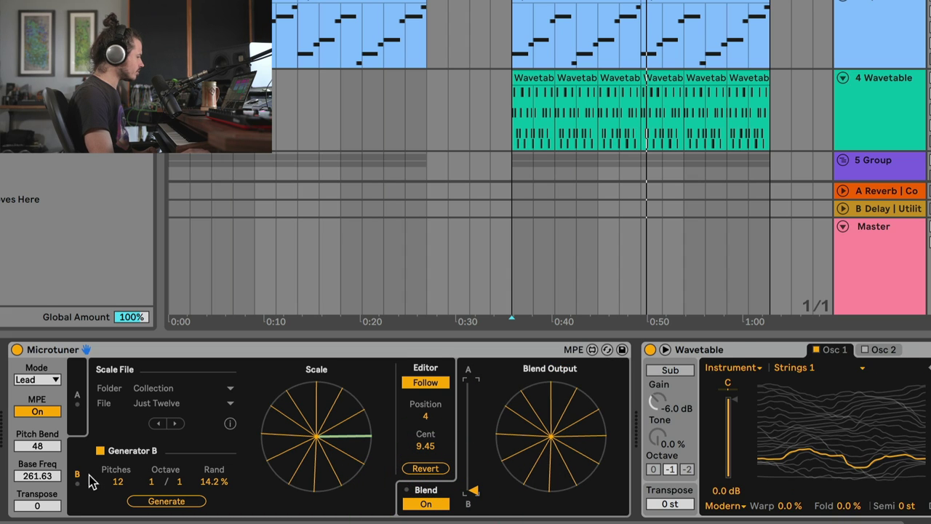
Step: Compare Microtuner's scale slots A and B by switching between them, finishing on slot B
click(80, 390)
click(80, 466)
click(73, 388)
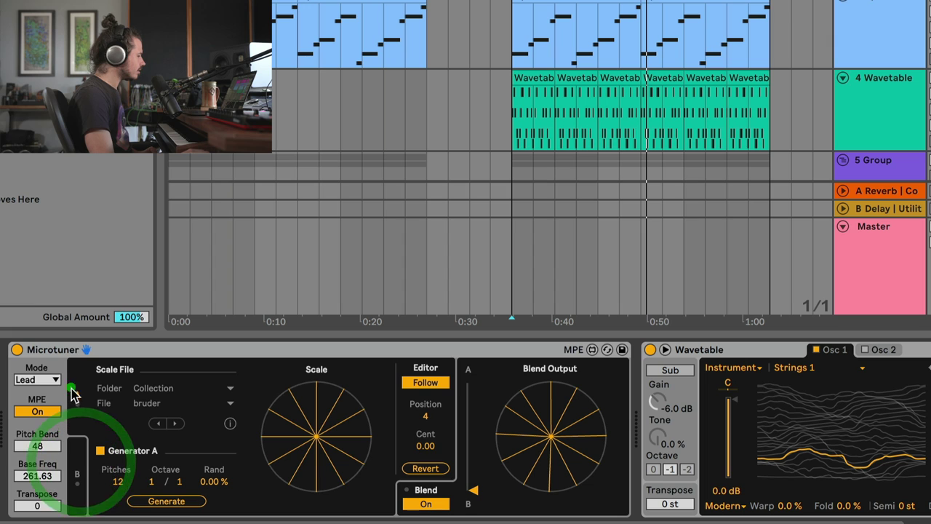
click(83, 462)
click(81, 396)
click(80, 458)
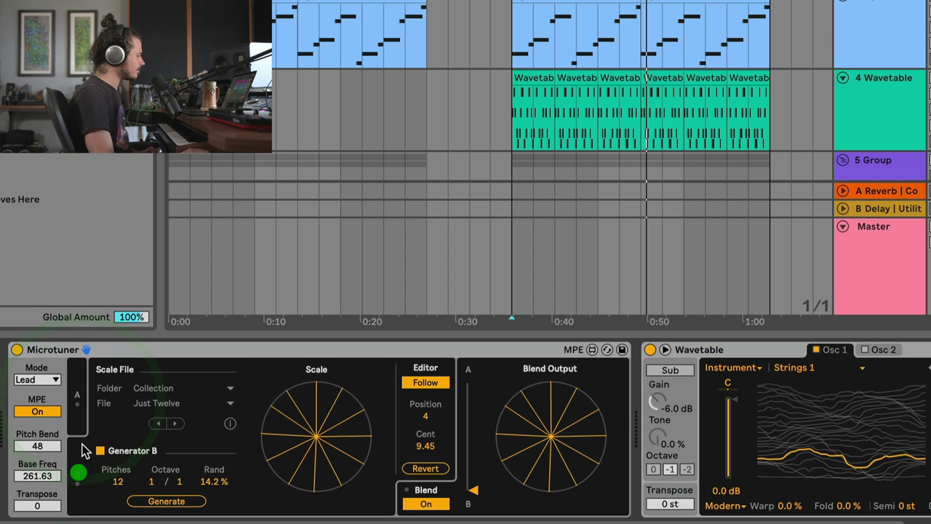
click(75, 400)
click(79, 459)
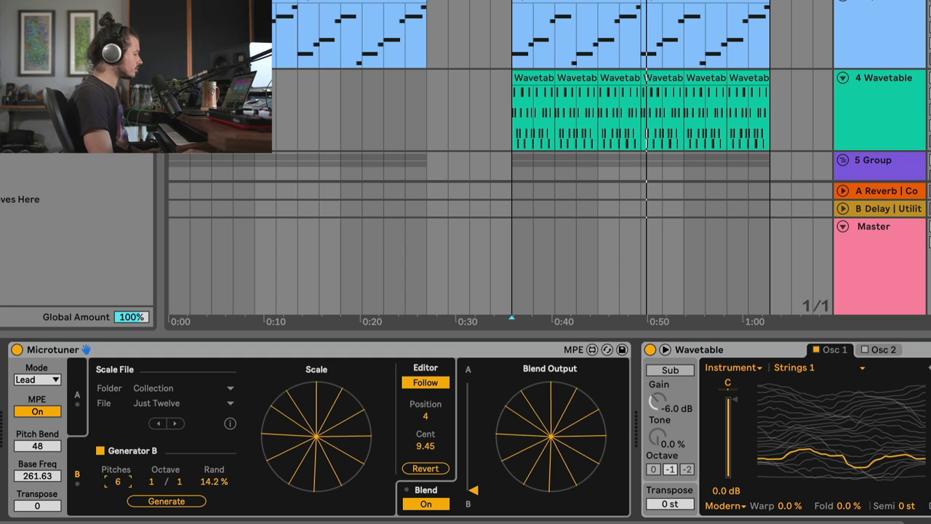
Step: Generate a 12-pitch scale in Generator B with 21.3% randomness and audition it in the arrangement
drag(118, 482, 118, 448)
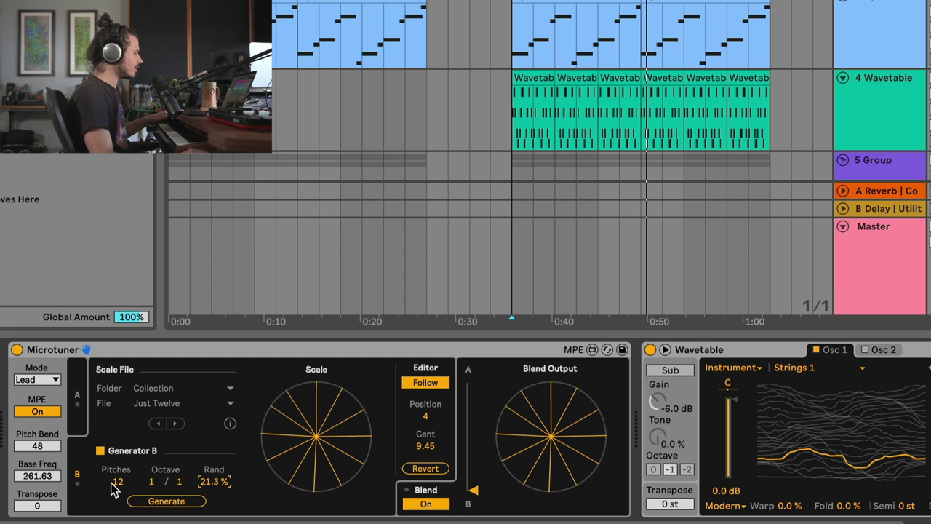
click(167, 503)
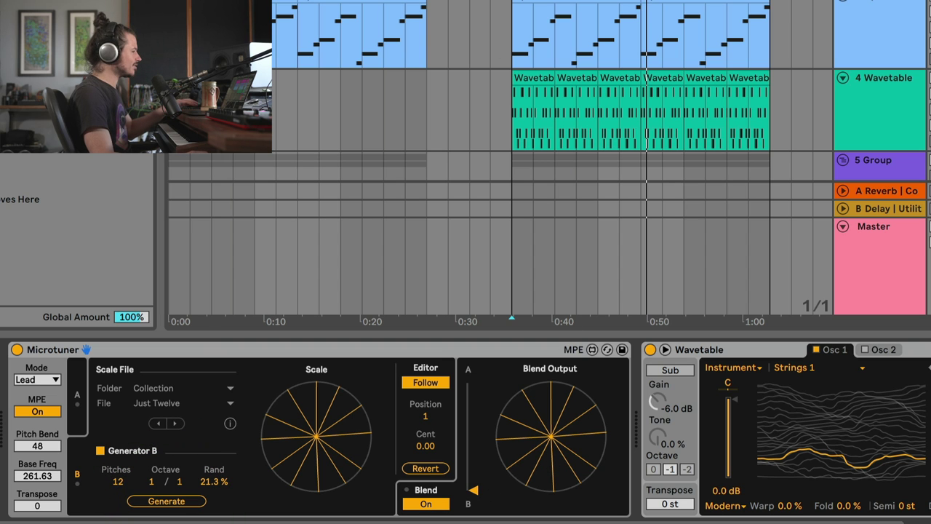
click(493, 2)
click(514, 2)
key(space)
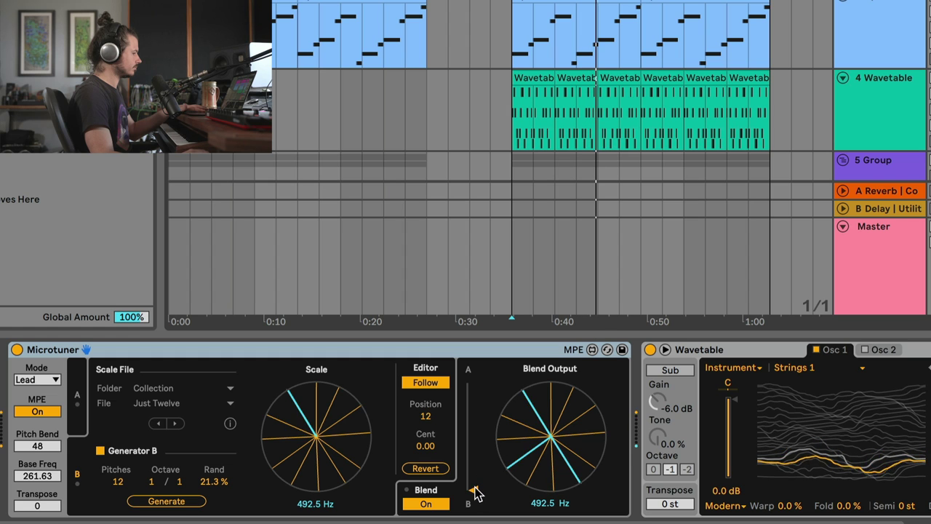
key(space)
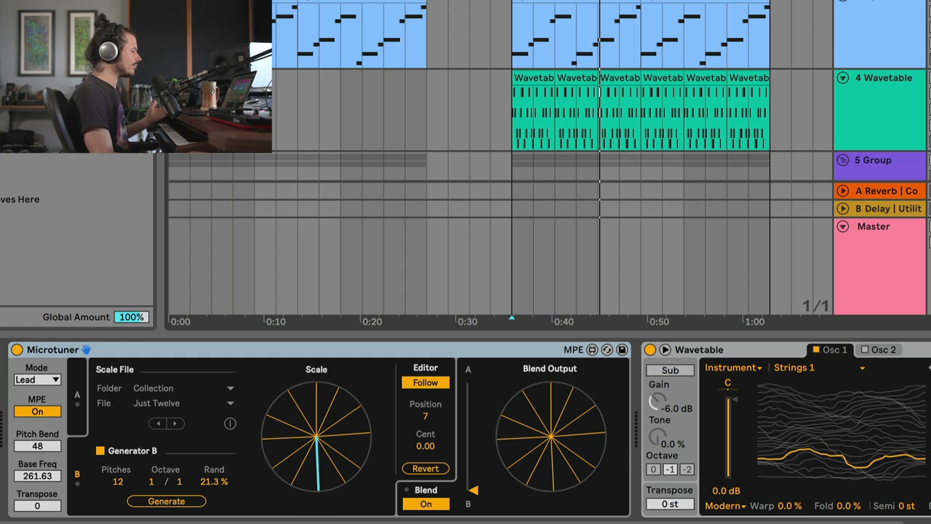
Step: Generate a scale in Generator B with 41.7% randomness and play the arrangement to hear it
drag(209, 480, 185, 502)
click(167, 502)
key(space)
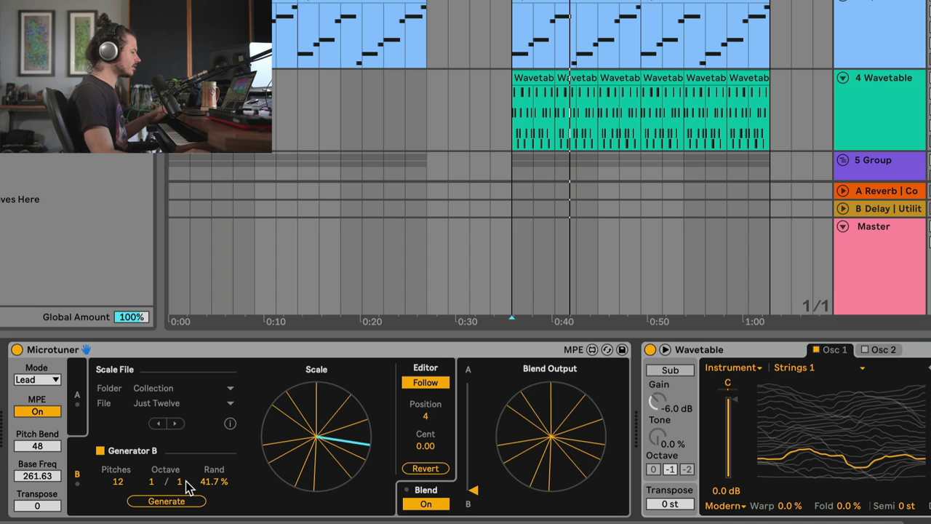
Step: Lower Generator B's randomness to 15.7%, generate a new scale and play the arrangement
click(214, 482)
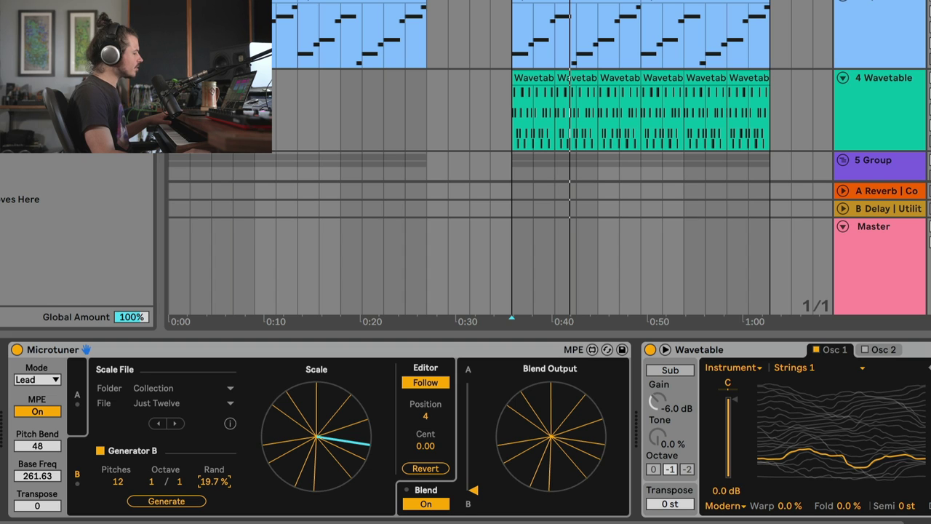
click(211, 486)
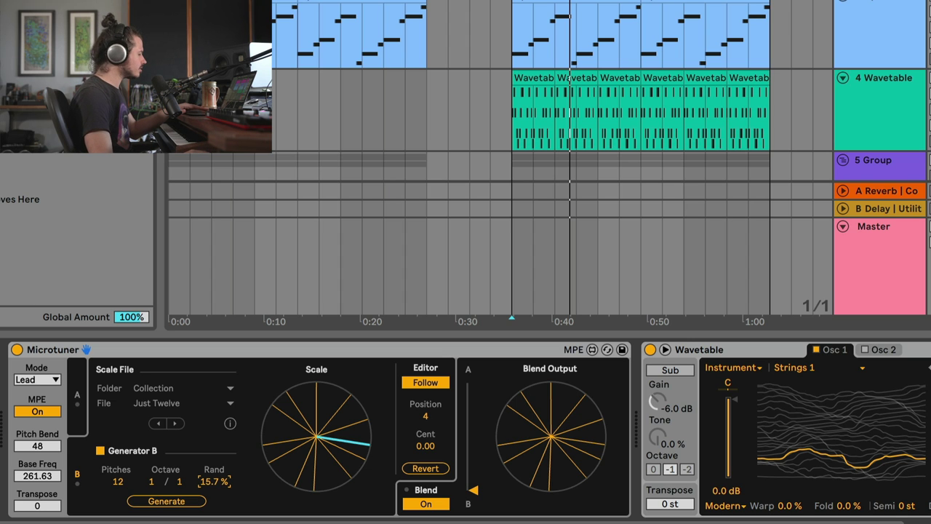
click(216, 483)
click(174, 501)
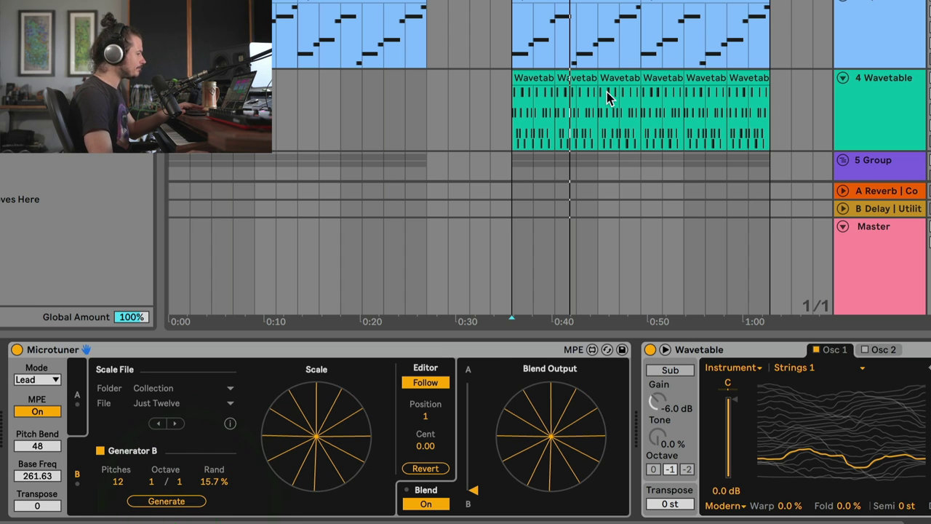
key(space)
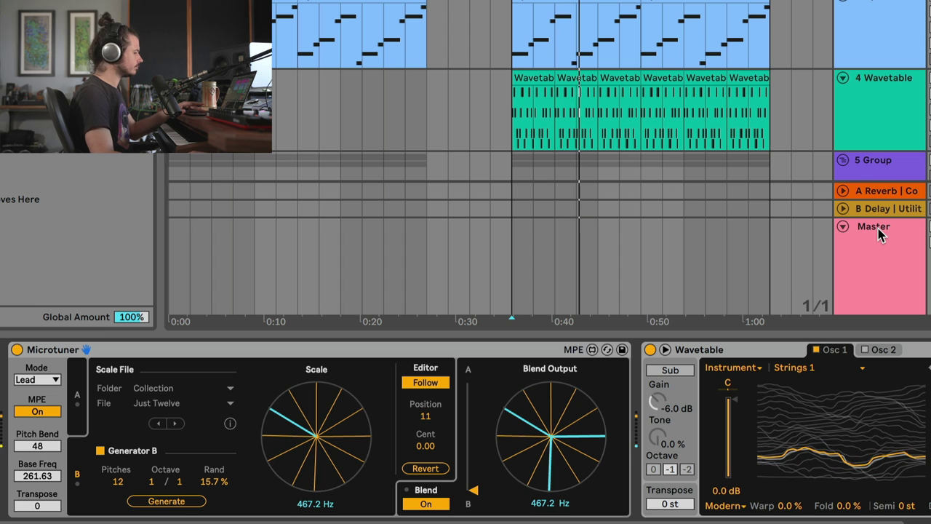
Step: Set Generator B's randomness to 20.5% and generate several scale variations in a row
click(163, 501)
click(162, 501)
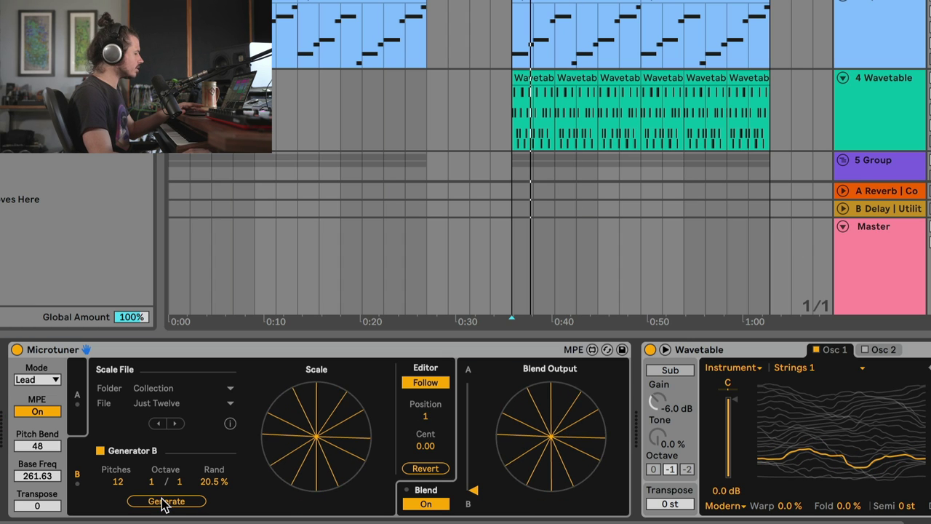
click(163, 501)
click(163, 501)
click(163, 501)
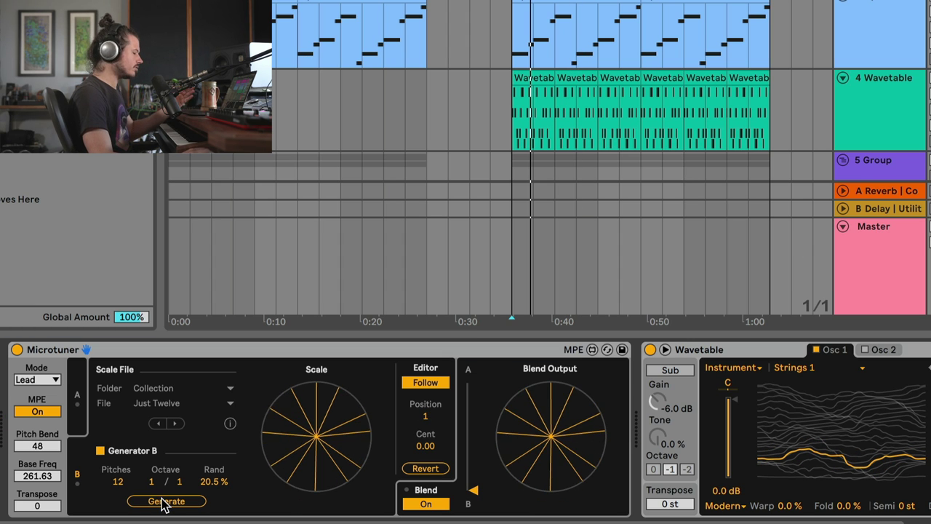
click(163, 501)
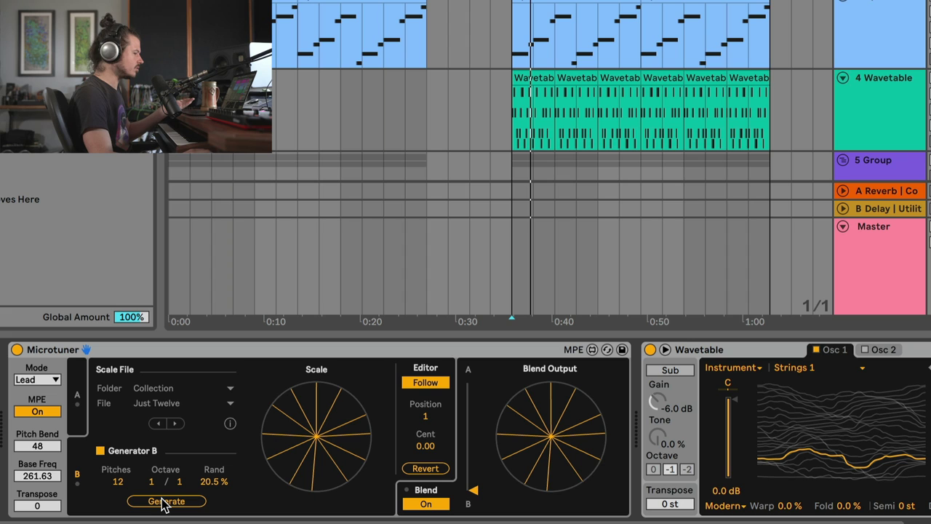
Step: Generate an even 12-pitch scale in slot A with 0.00% randomness and move the blend fully to A
click(77, 396)
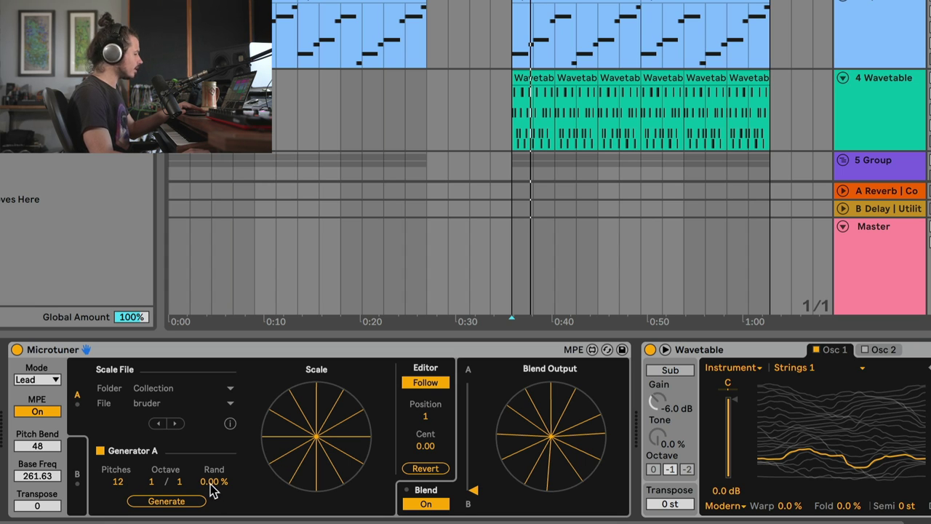
click(168, 501)
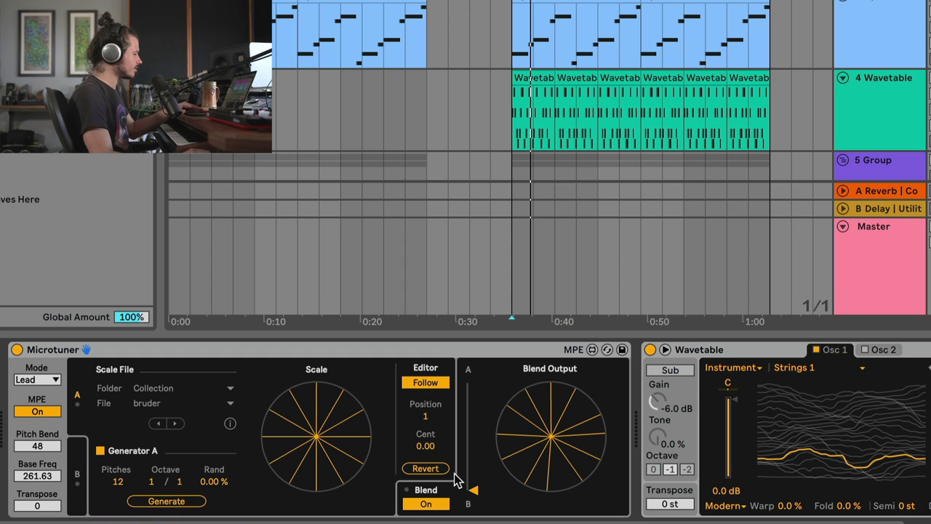
drag(470, 487, 474, 380)
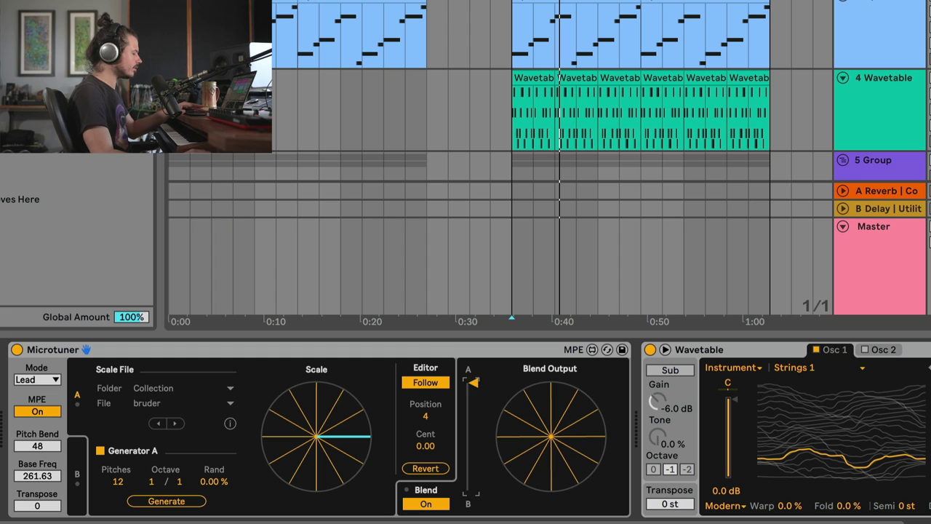
mouse_move(472, 382)
mouse_down()
mouse_move(473, 491)
mouse_move(472, 380)
mouse_up()
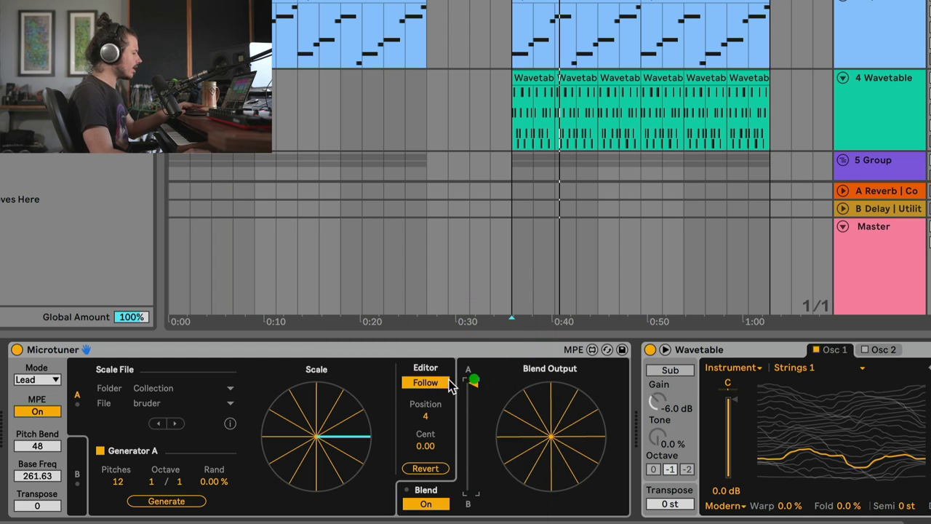
Step: Generate a new 12-pitch scale in slot B with 29.1% randomness
click(78, 480)
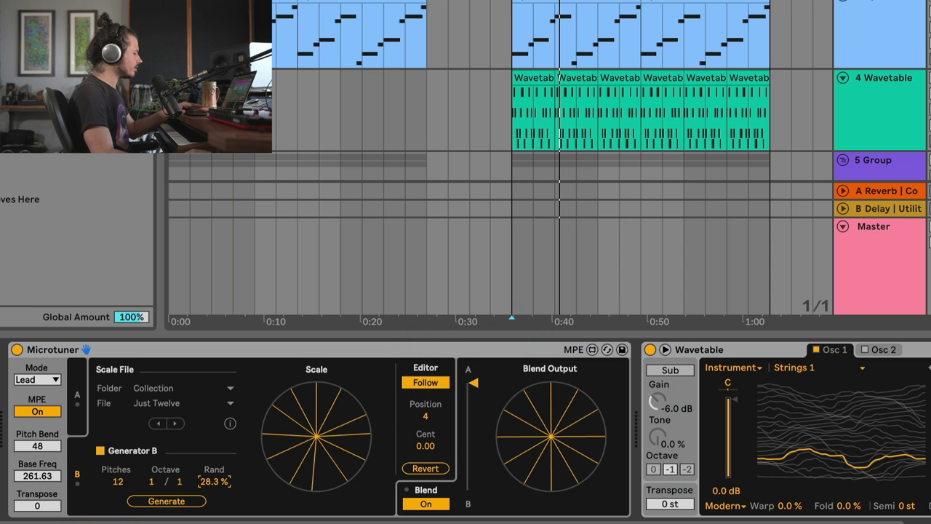
click(166, 501)
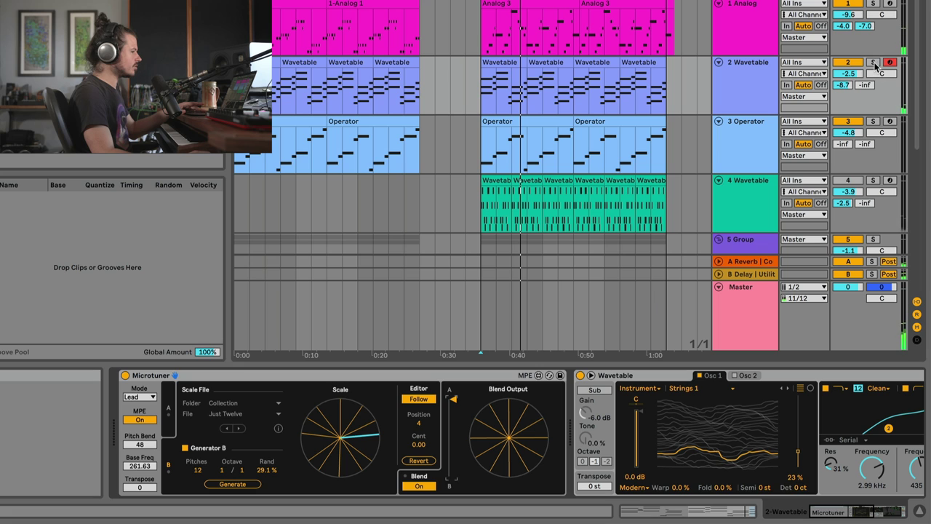
Step: Solo track 2 Wavetable and play it while varying the Microtuner blend near A
click(873, 62)
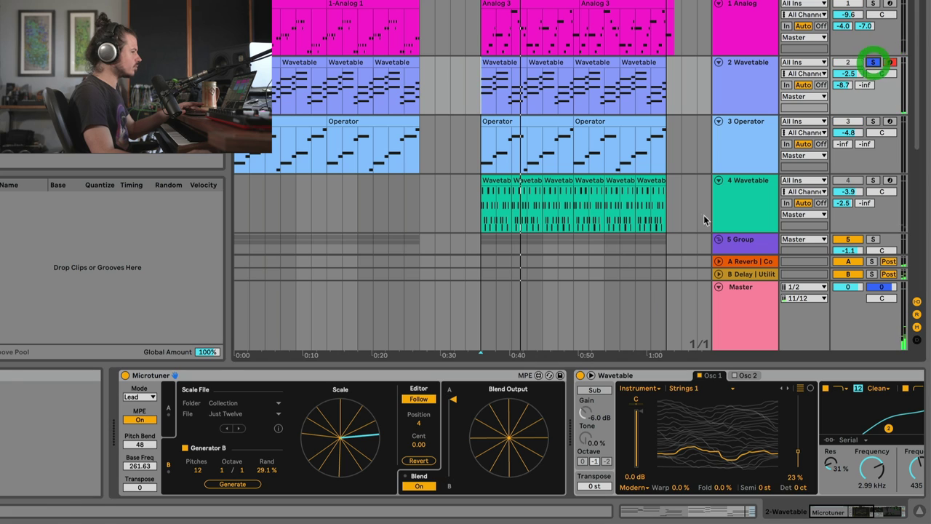
key(space)
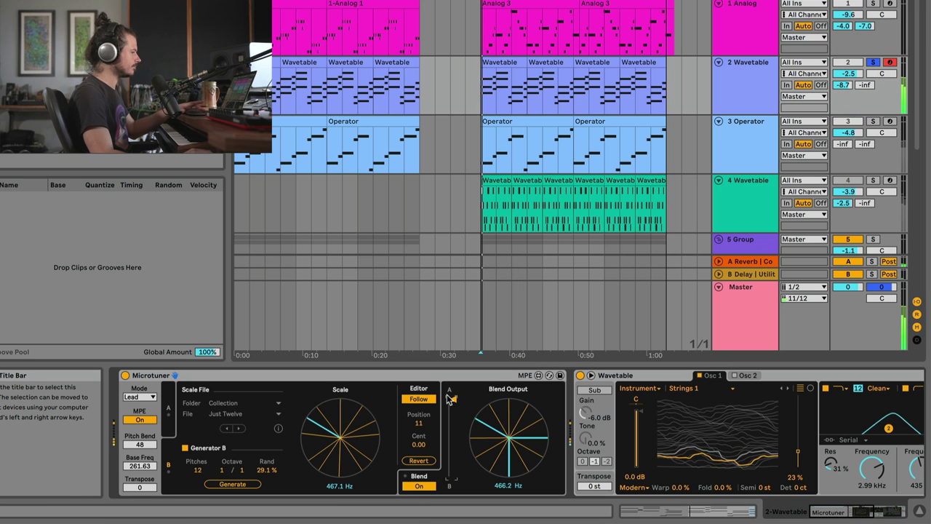
mouse_move(449, 395)
mouse_down()
mouse_move(450, 442)
mouse_move(451, 410)
mouse_up()
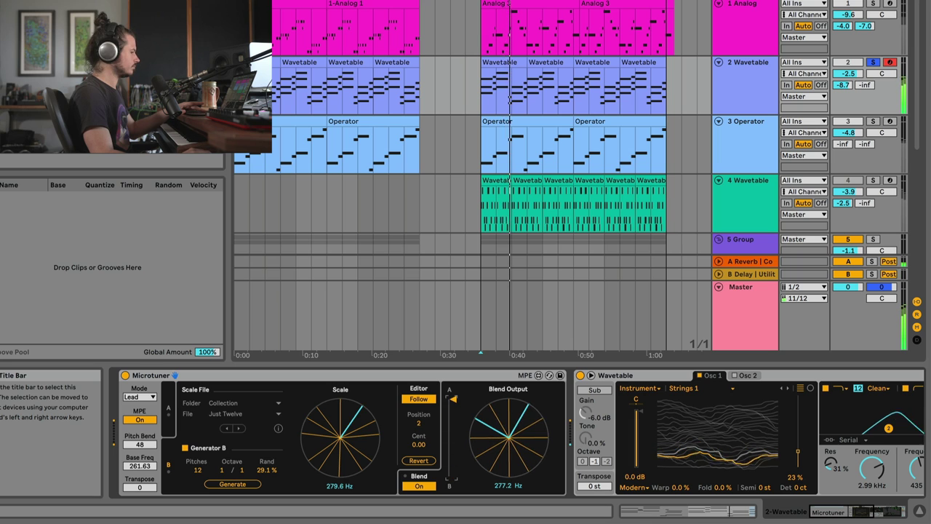
click(372, 388)
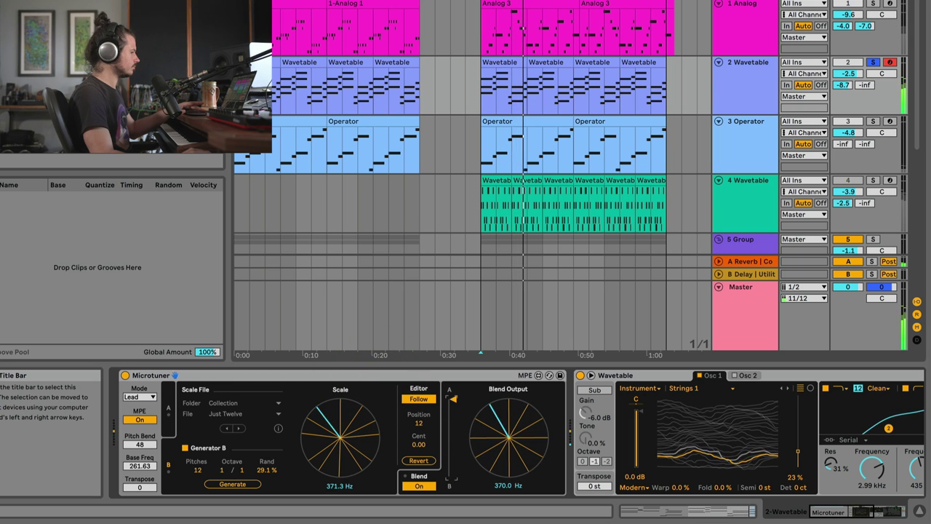
click(330, 401)
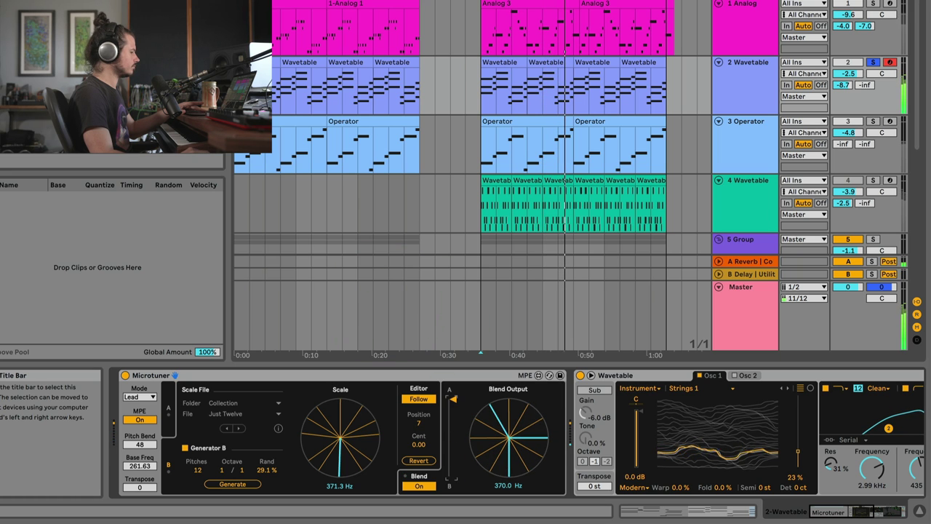
click(451, 400)
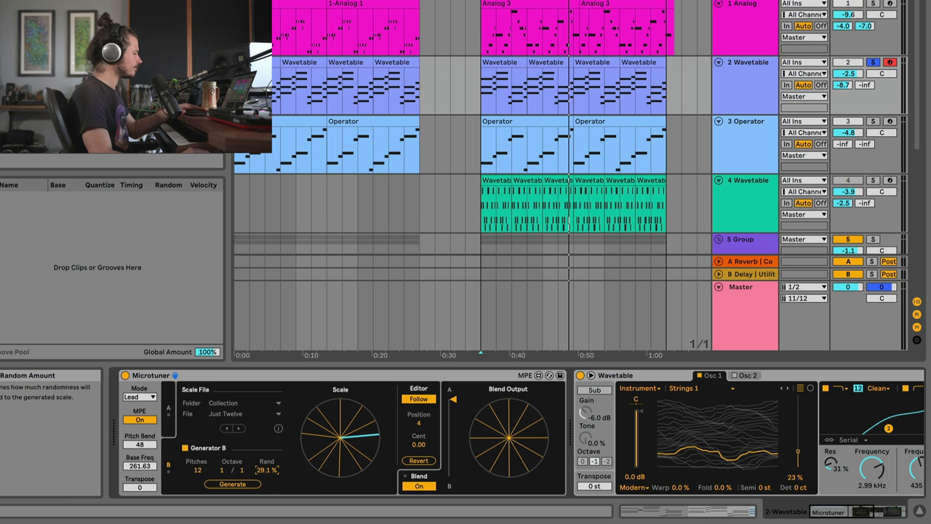
Step: Generate scale B with 35.4% randomness and sweep the blend during playback, ending at A
click(247, 484)
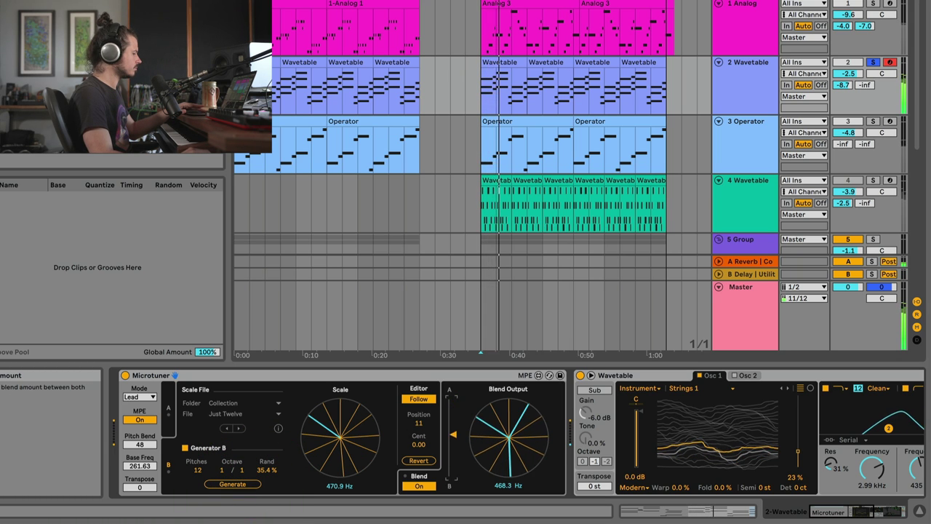
drag(453, 464, 453, 399)
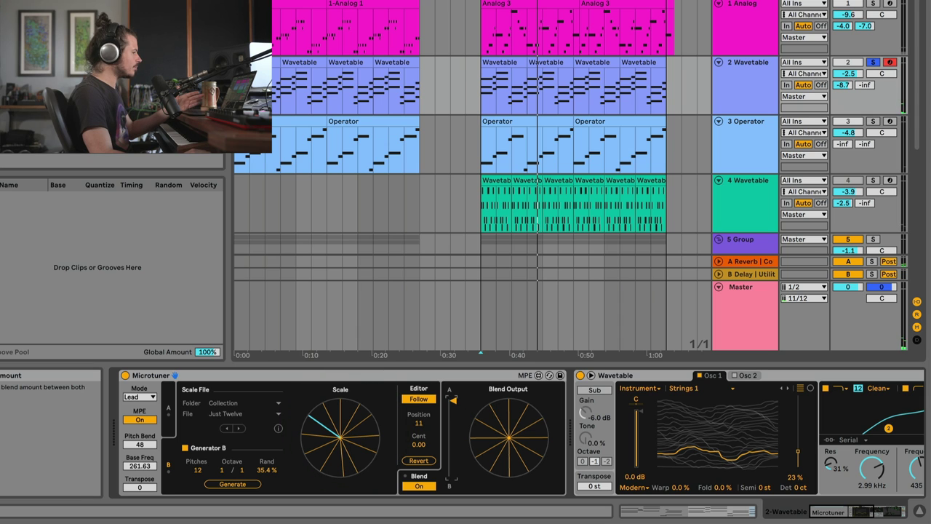
Step: Show the automation lanes and record repeated Blend Amount sweeps between A and B on track 2 Wavetable from bar 17
click(448, 397)
key(a)
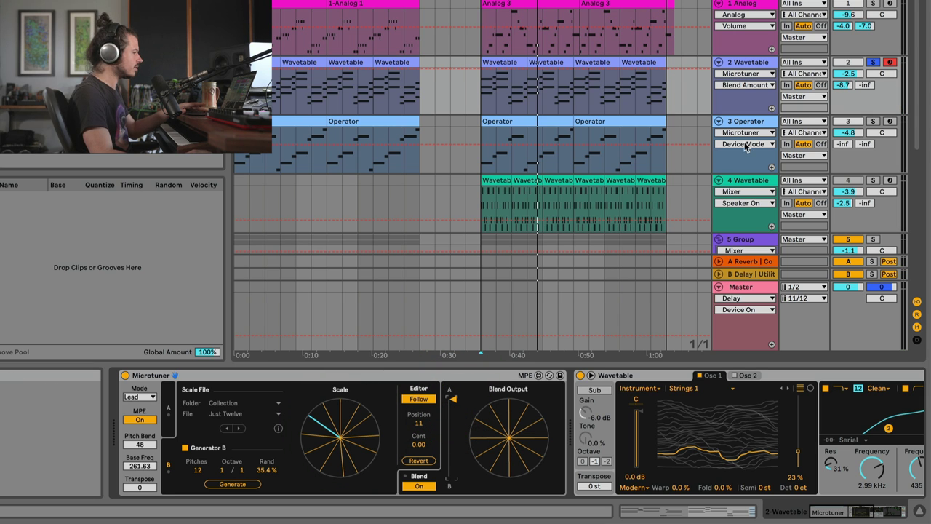
drag(452, 398, 453, 476)
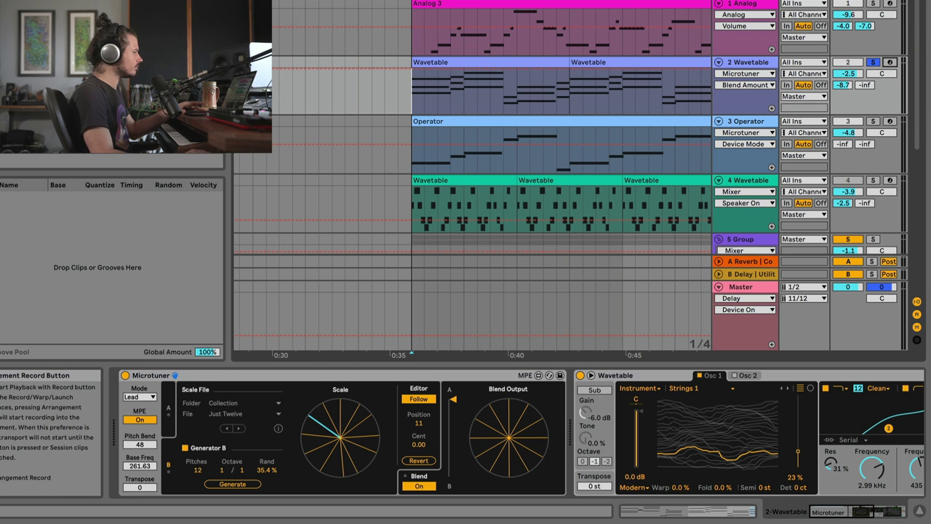
drag(453, 399, 452, 227)
key(space)
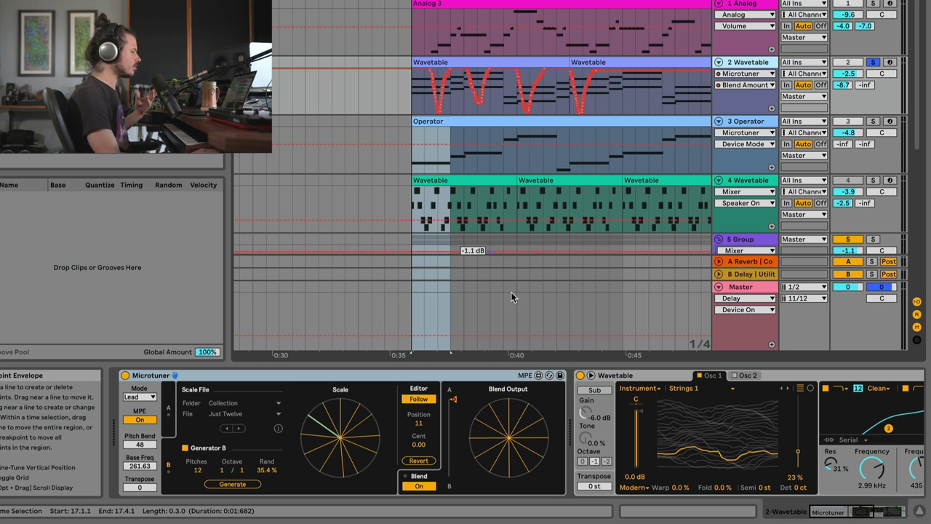
click(441, 90)
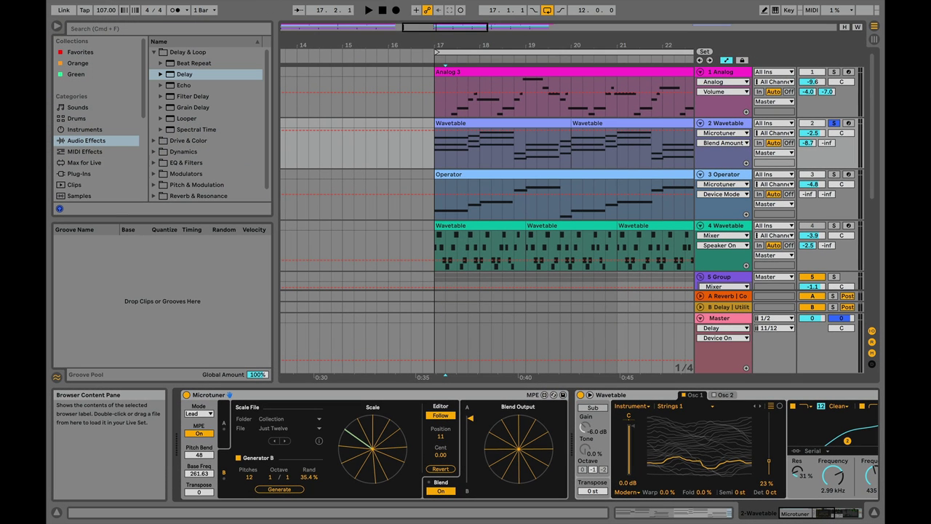
Step: Open the Microtuner pack's built-in lesson on loading and generating scales and download the linked Scala tuning archive
click(269, 7)
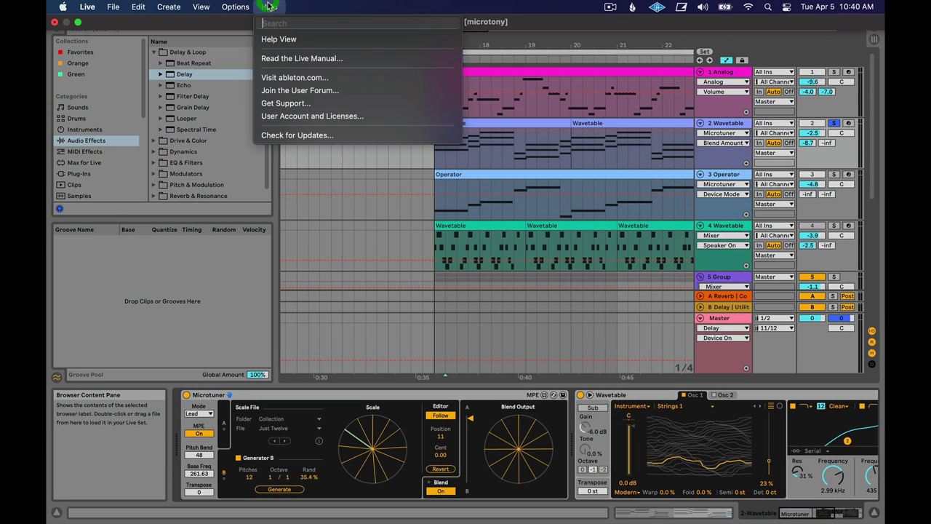
click(299, 40)
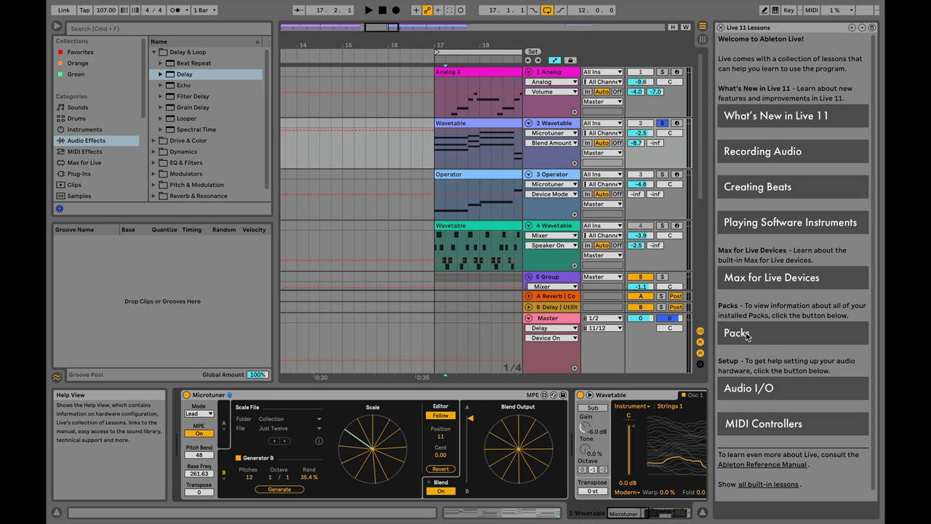
click(746, 335)
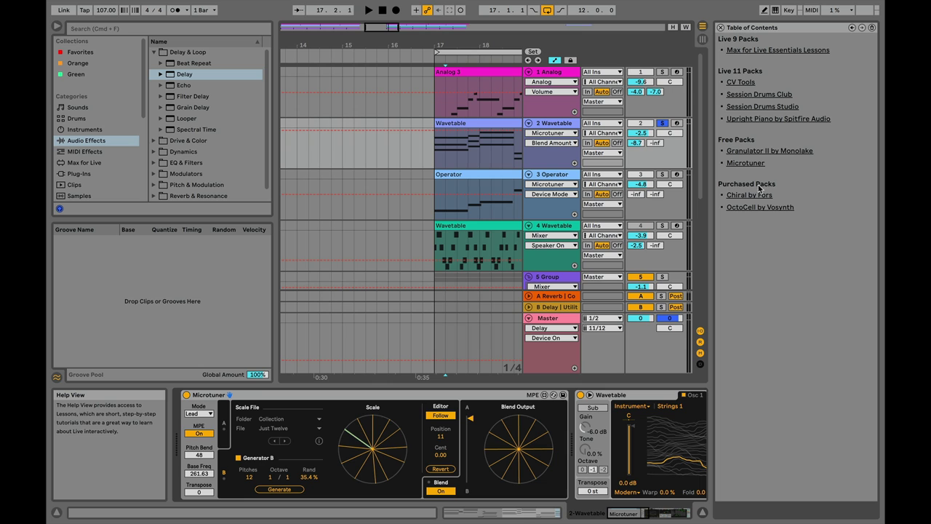
click(747, 163)
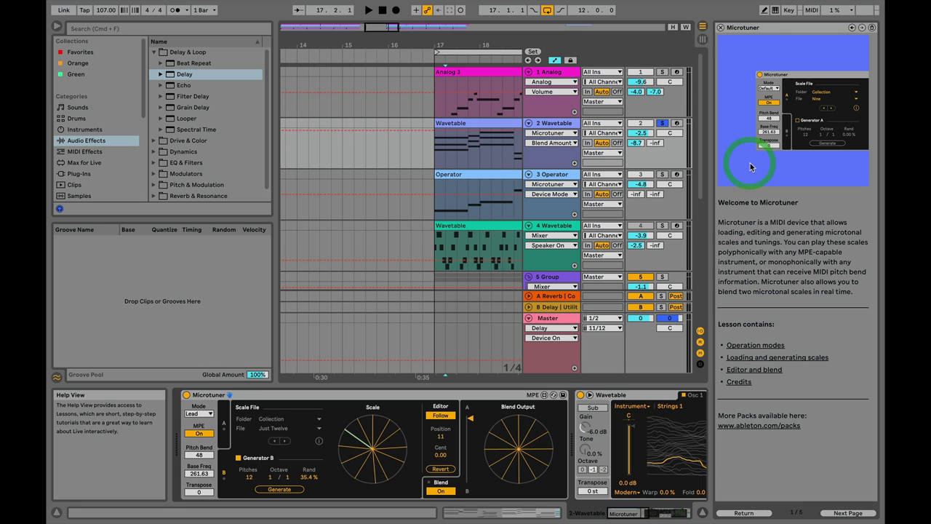
click(786, 357)
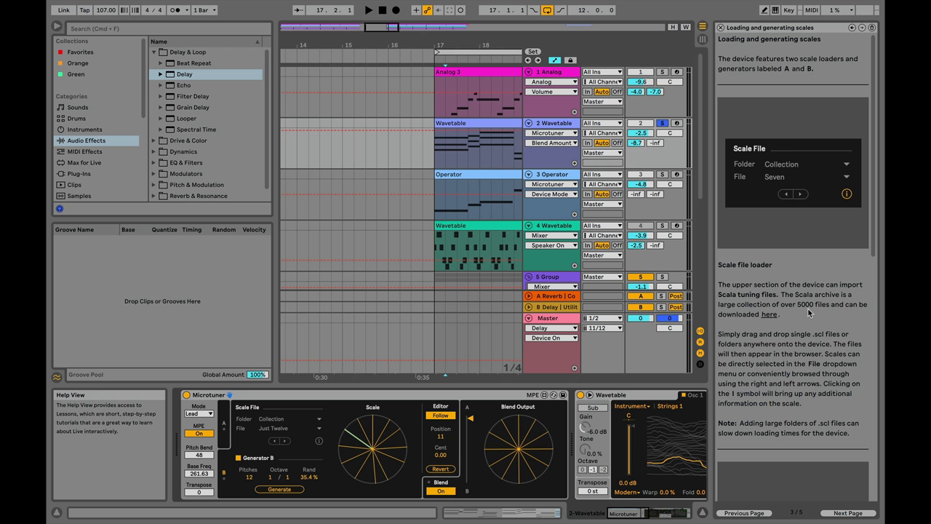
click(768, 315)
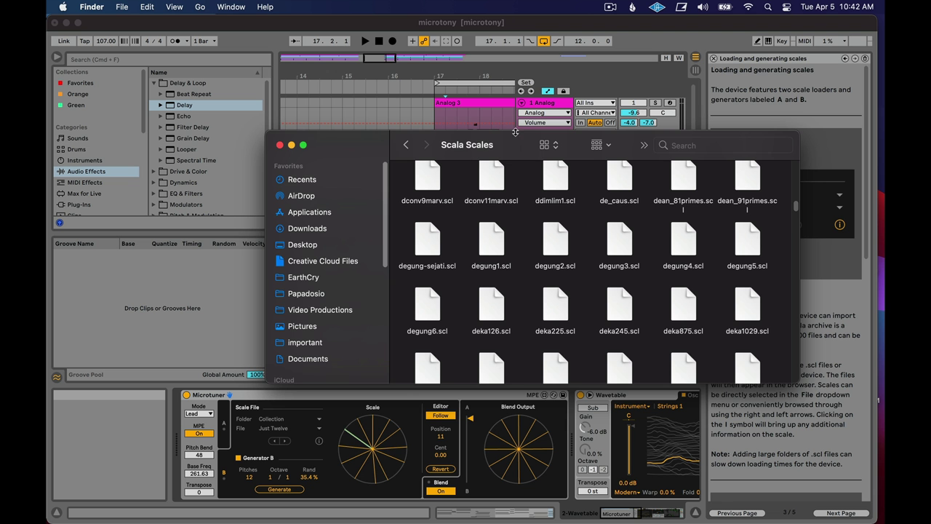
Step: Find chin_di2.scl in the Scala Scales folder and load it as scale B of the Microtuner
drag(547, 72, 547, 96)
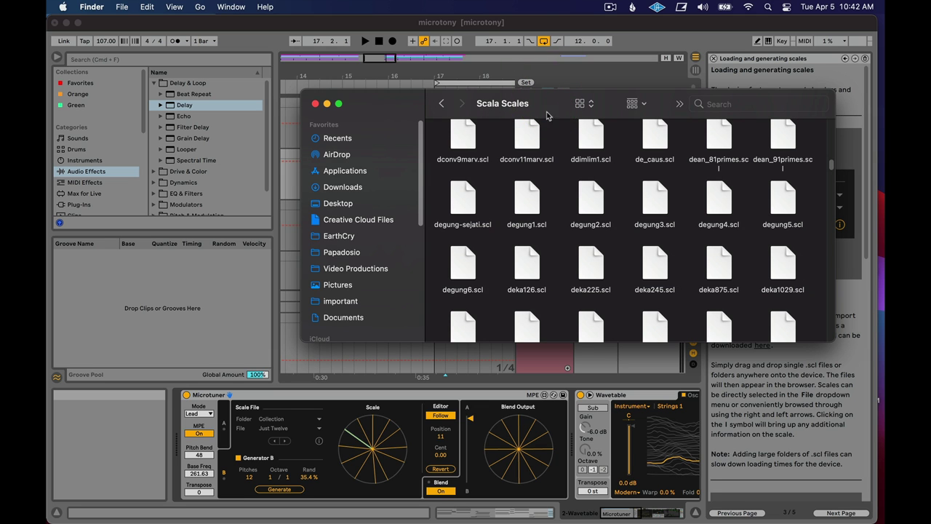
scroll(573, 226, up, 10)
scroll(597, 233, down, 3)
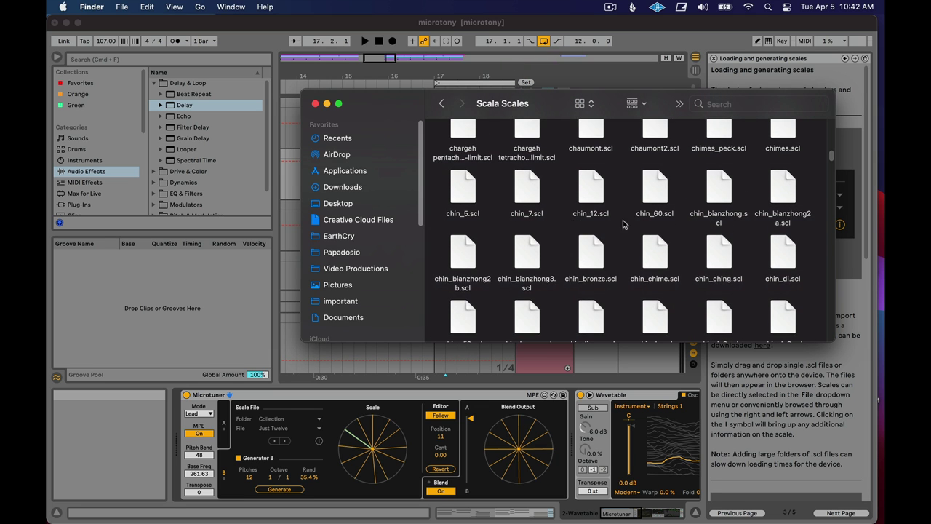
scroll(622, 245, down, 4)
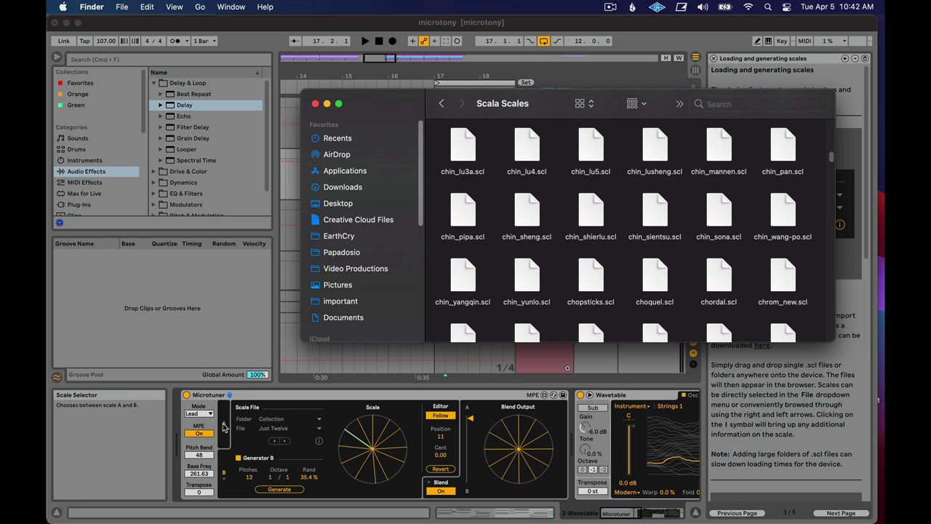
drag(375, 109, 443, 85)
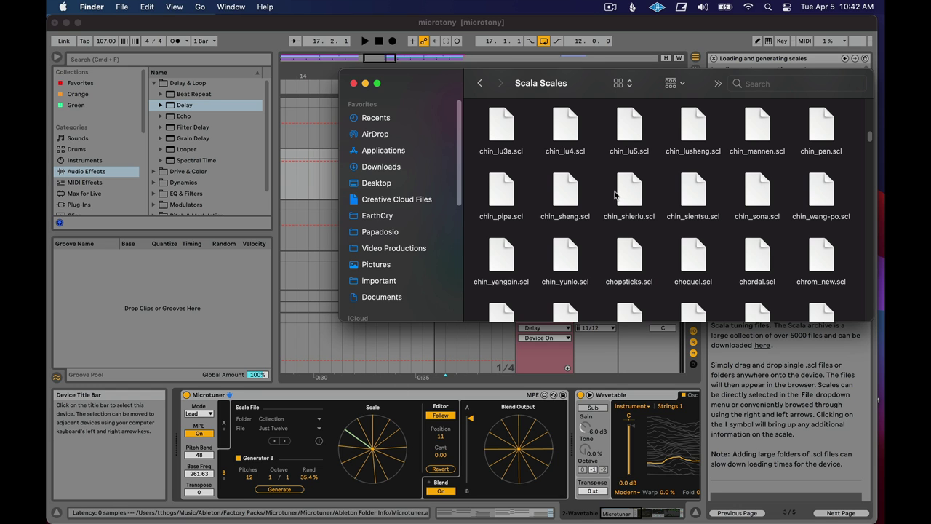
scroll(523, 200, up, 3)
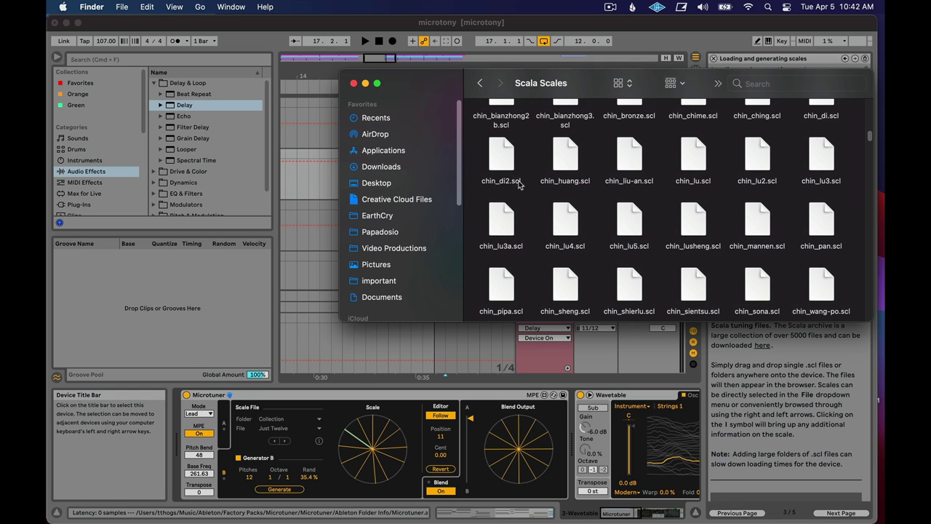
drag(502, 151, 282, 446)
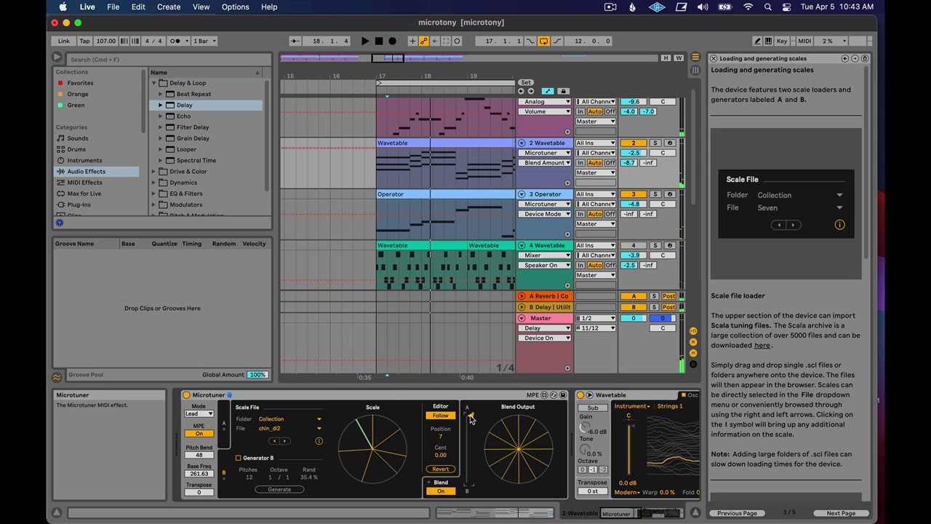
Step: Move the Microtuner blend fully to B and play the arrangement with the chin_di2 scale
drag(471, 419, 470, 484)
key(space)
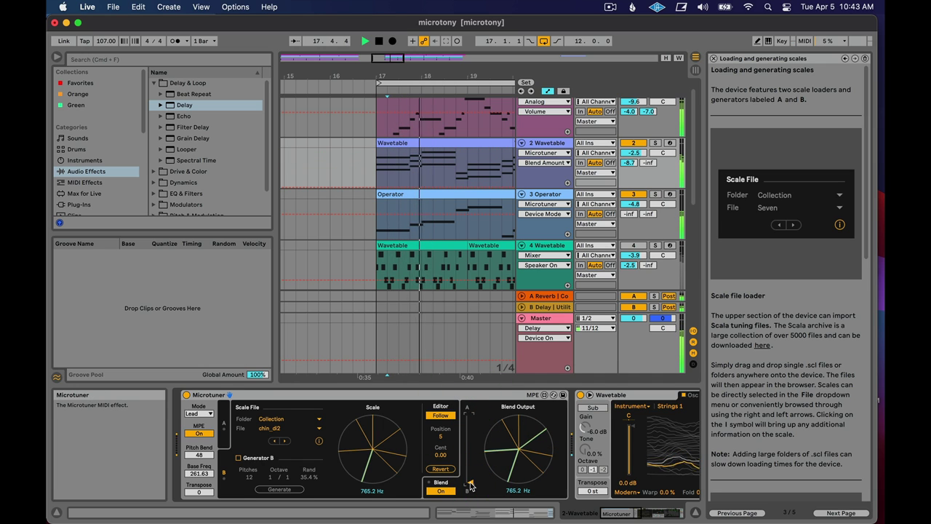
key(space)
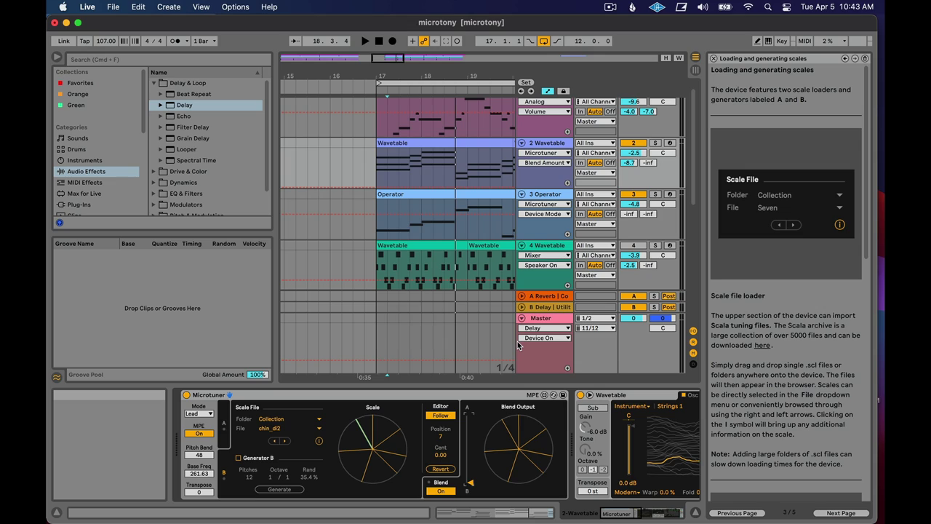
Step: Bring the Scala Scales folder back into view and load burt5.scl as scale B of the Microtuner
key(ctrl+Up)
click(723, 251)
drag(501, 211, 298, 452)
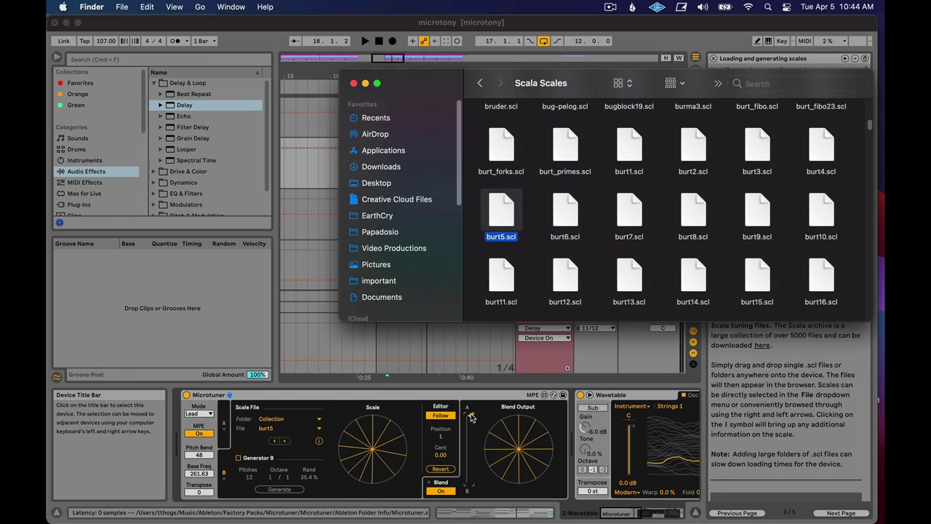
Step: Play the arrangement with the blend moved to the burt5 scale at B, and return the blend to A
drag(471, 417, 470, 452)
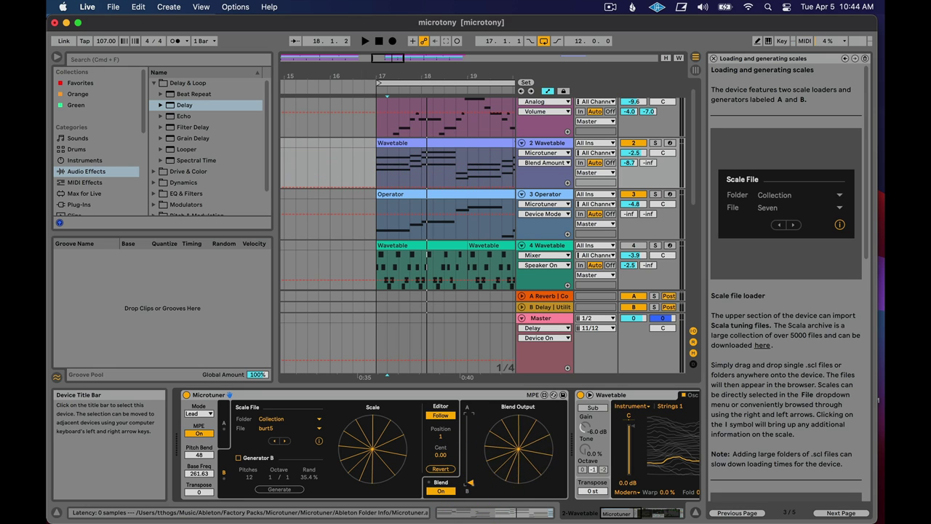
drag(471, 482, 470, 419)
drag(471, 486, 471, 485)
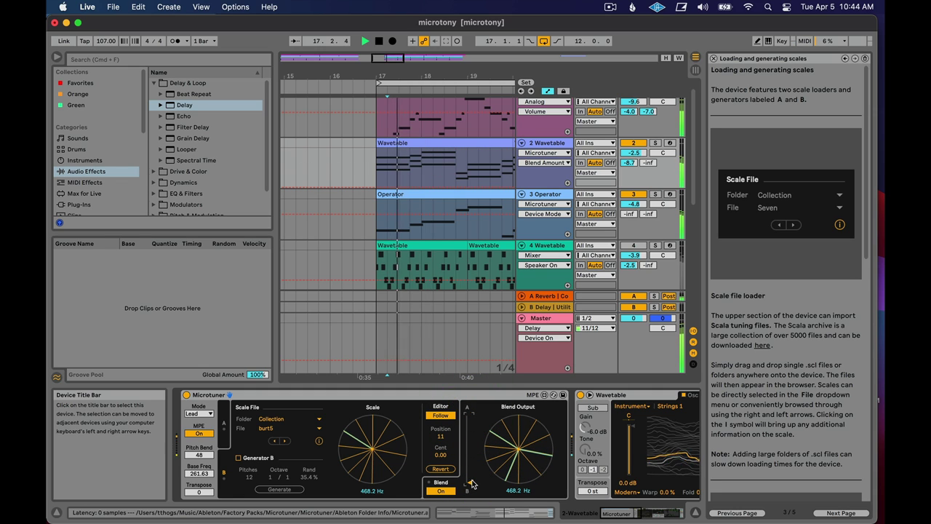
click(471, 419)
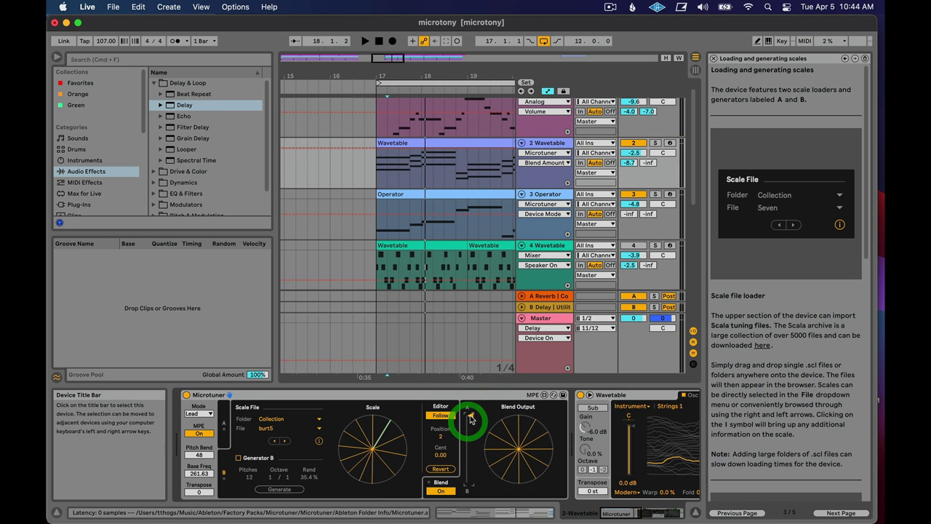
Step: Solo track 2 Wavetable and play it while shifting the blend slightly towards the burt5 scale and back to A
click(655, 142)
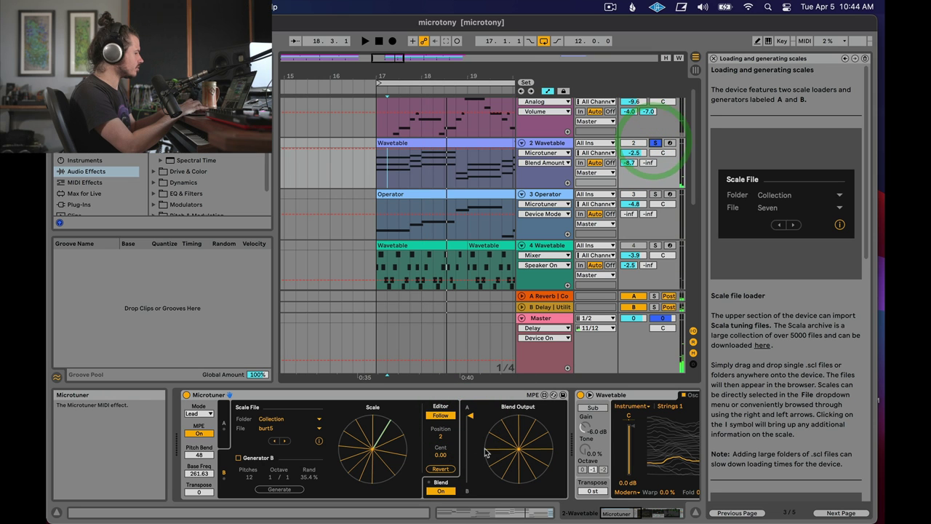
click(471, 418)
key(space)
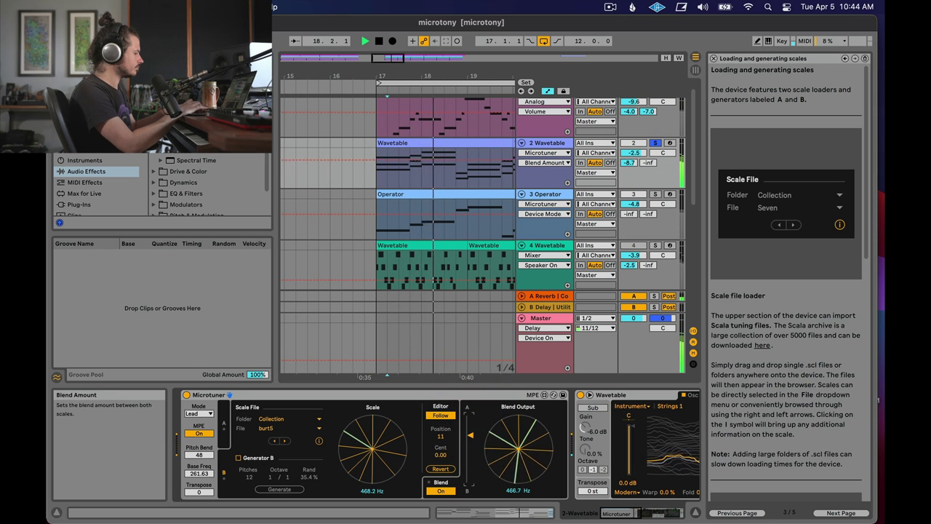
click(457, 414)
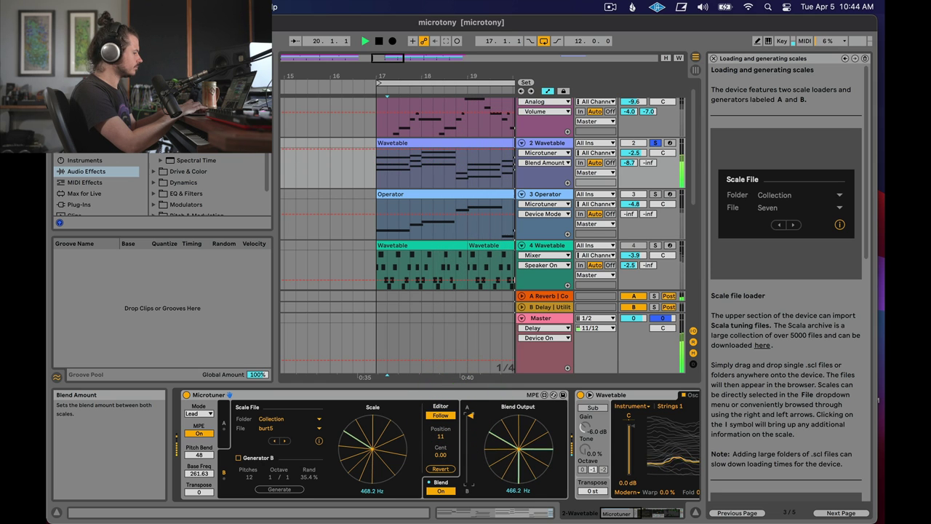
click(470, 417)
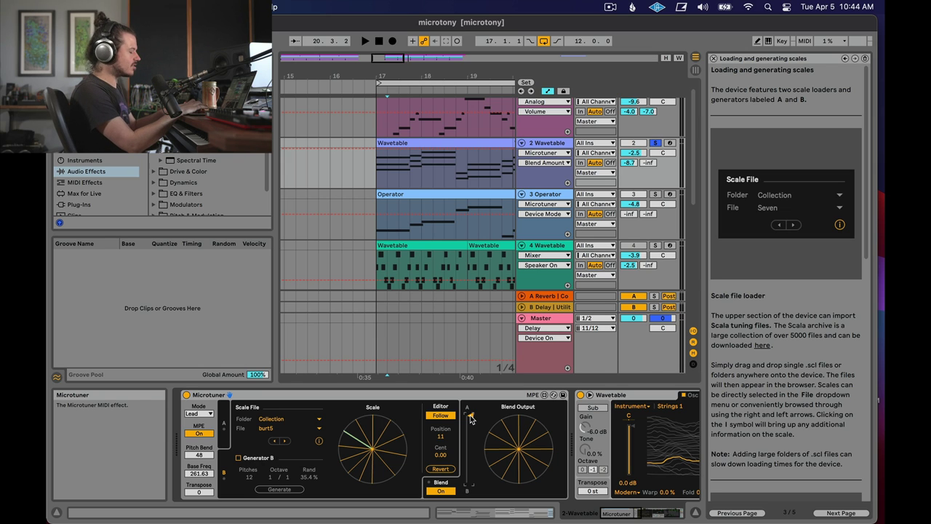
key(space)
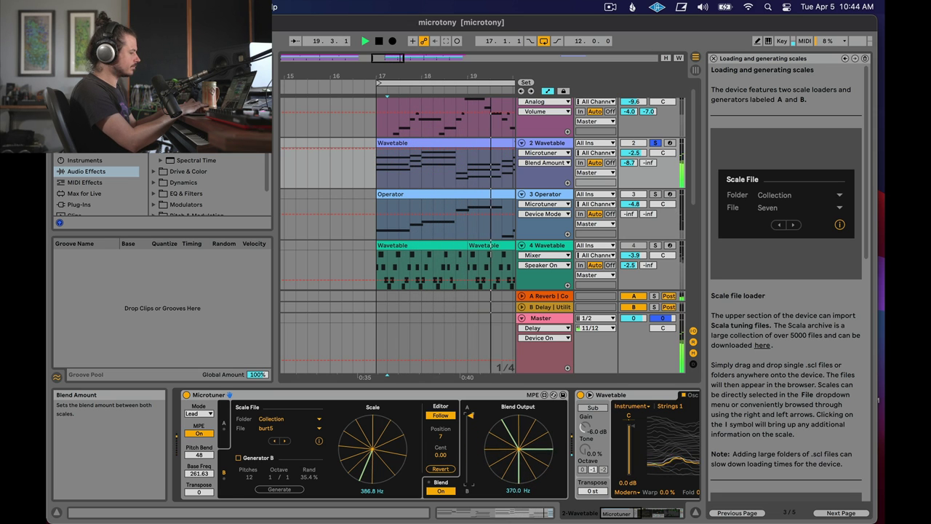
drag(470, 446, 470, 417)
key(space)
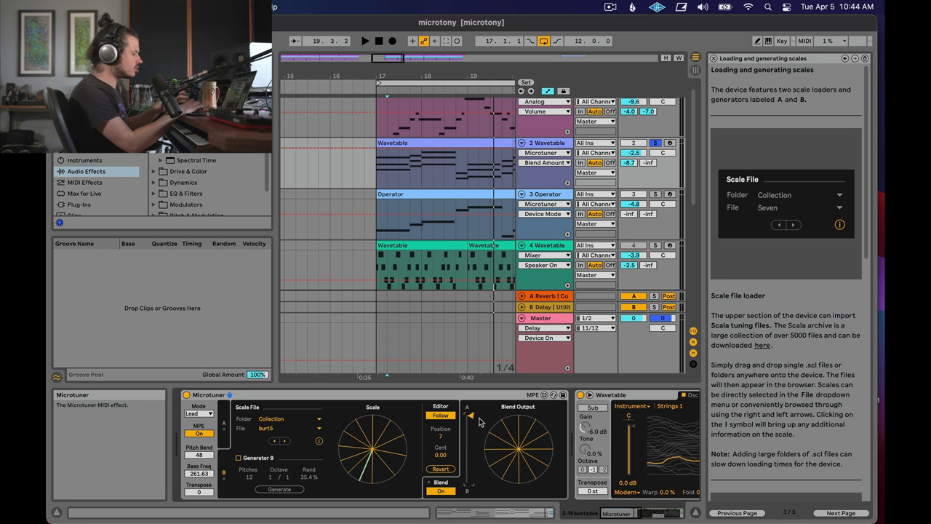
Step: Sweep the blend fully to B and back to A, and replay the soloed Wavetable track with the blend near A
mouse_move(469, 454)
mouse_down()
mouse_move(469, 481)
mouse_move(471, 416)
mouse_up()
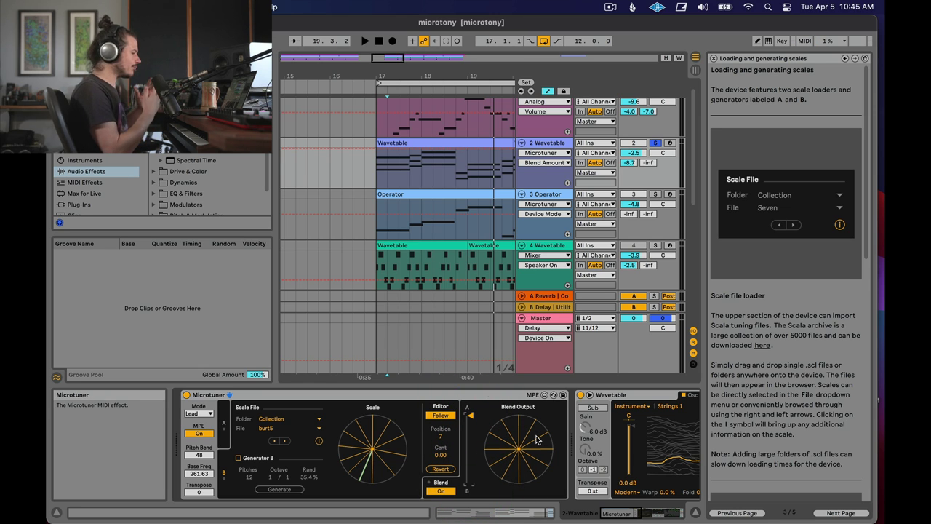
drag(470, 416, 470, 482)
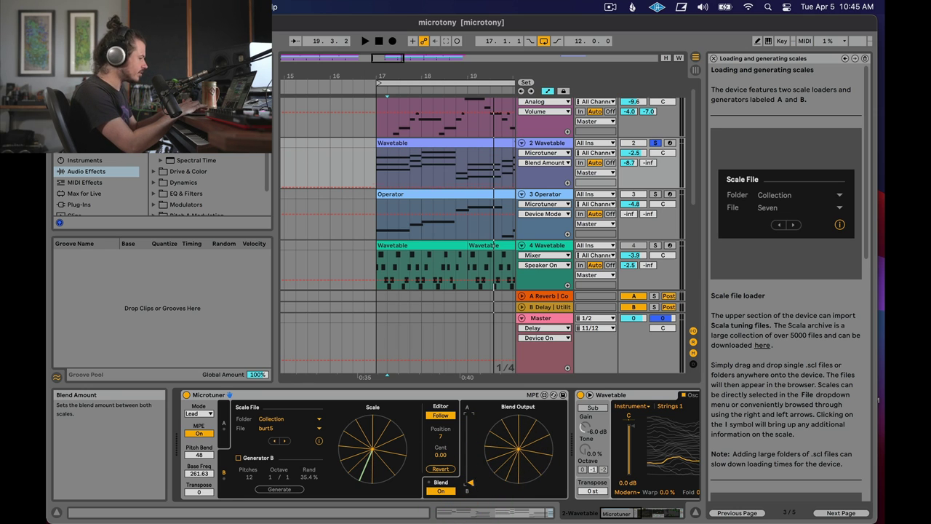
drag(470, 483, 469, 416)
key(space)
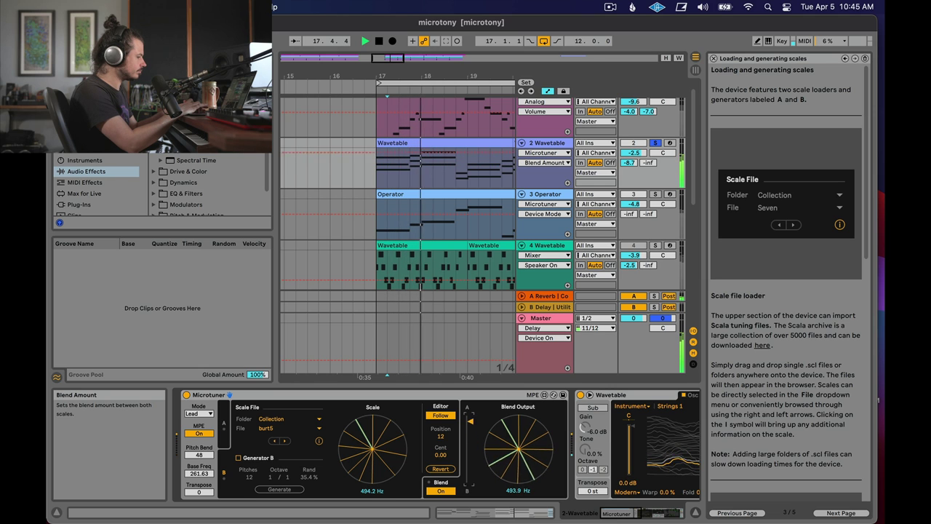
click(451, 393)
key(space)
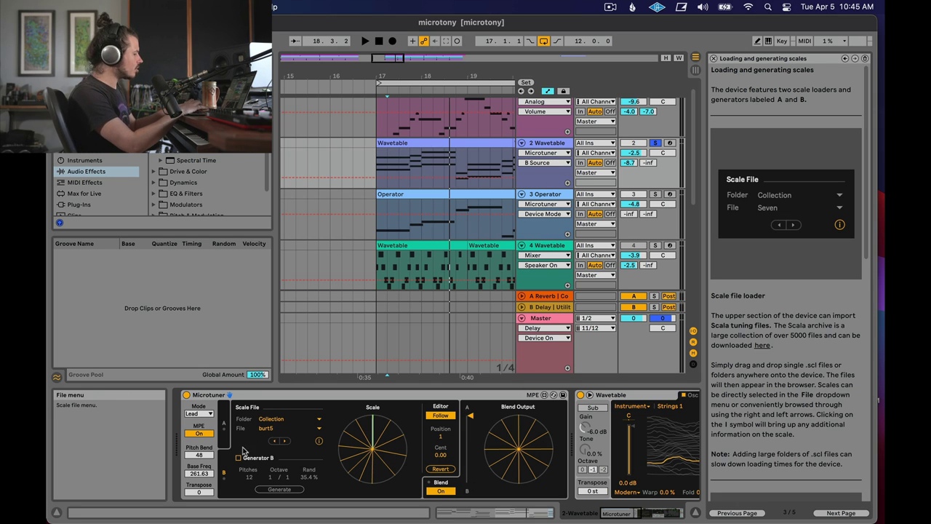
Step: Toggle the scale B source between the burt5 file and Generator B, ending with Generator B enabled
click(239, 459)
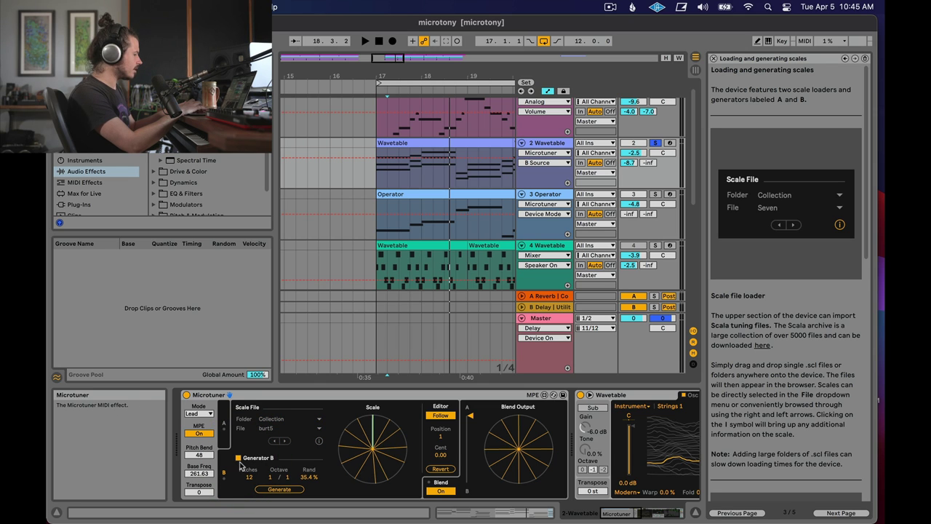
click(240, 458)
click(240, 458)
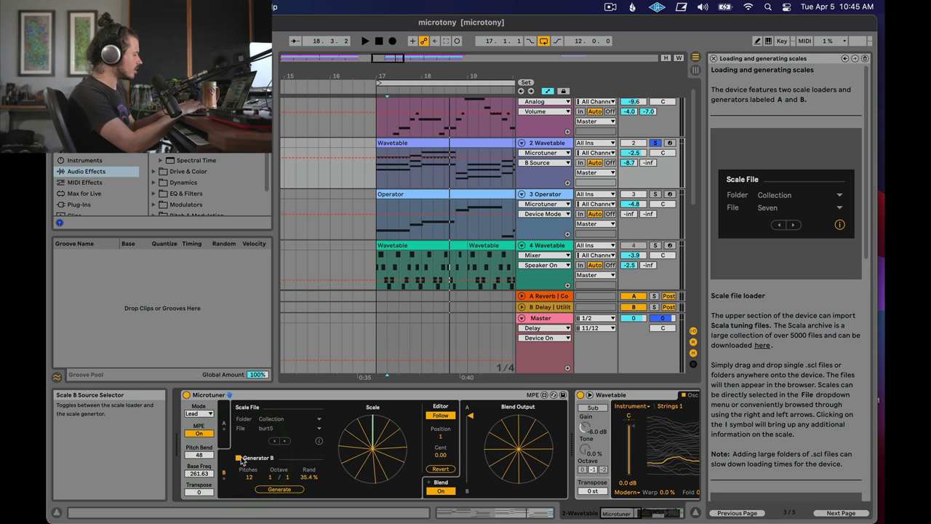
click(240, 459)
click(241, 459)
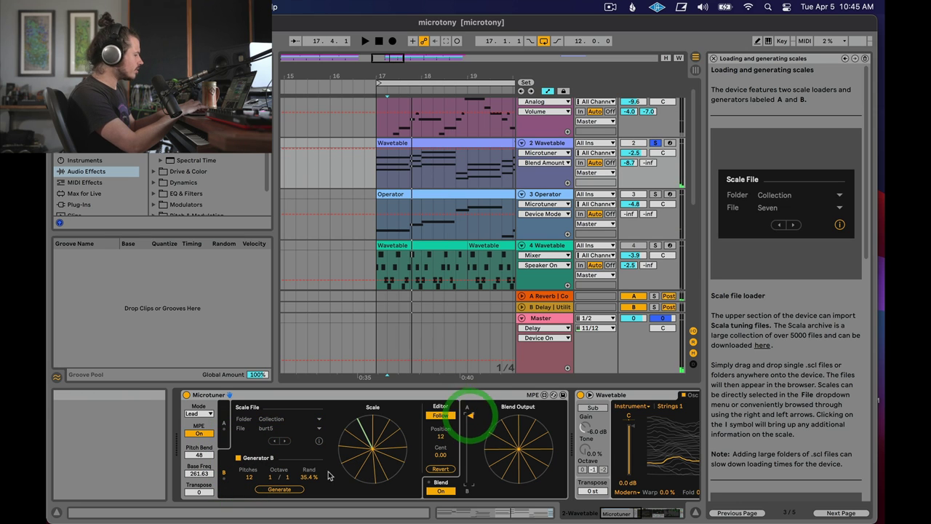
Step: Generate a new scale B with 15% randomness and play the arrangement with the blend at B
drag(309, 477, 308, 484)
click(280, 489)
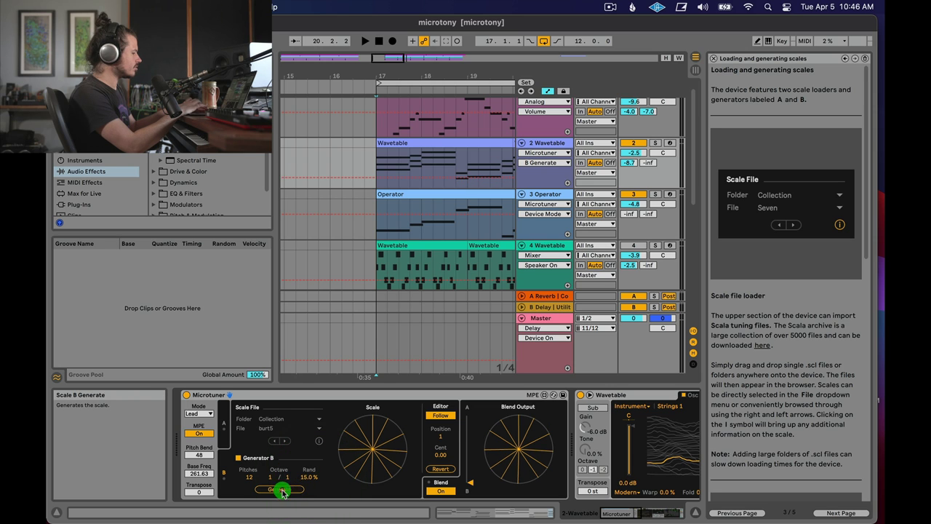
key(space)
click(469, 480)
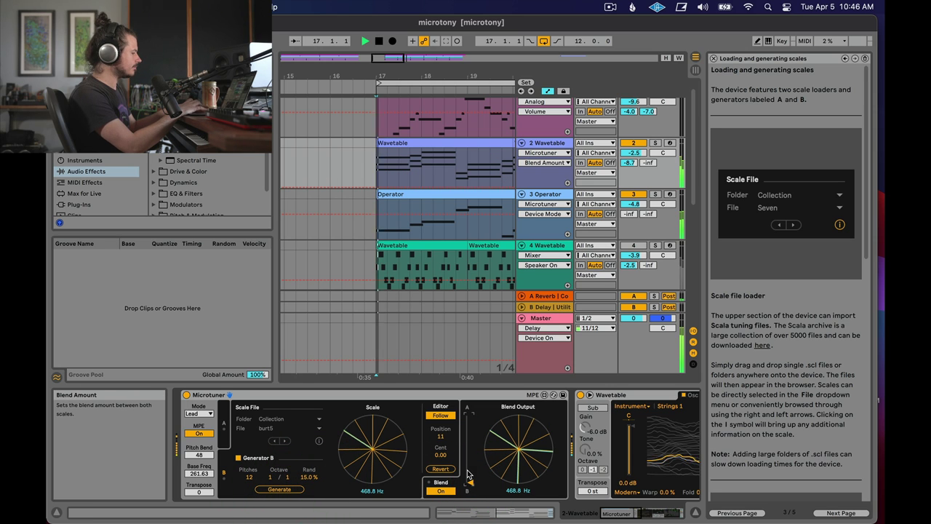
drag(468, 477, 469, 487)
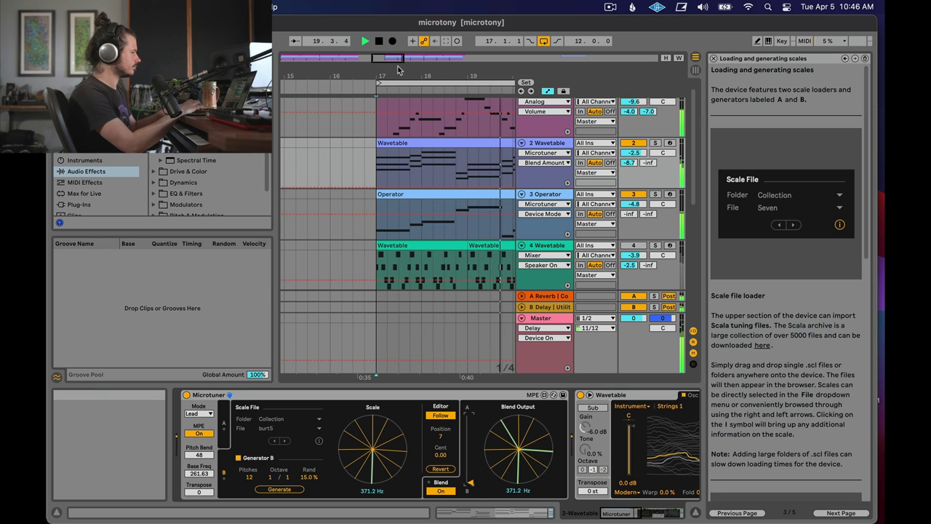
drag(398, 67, 404, 54)
key(space)
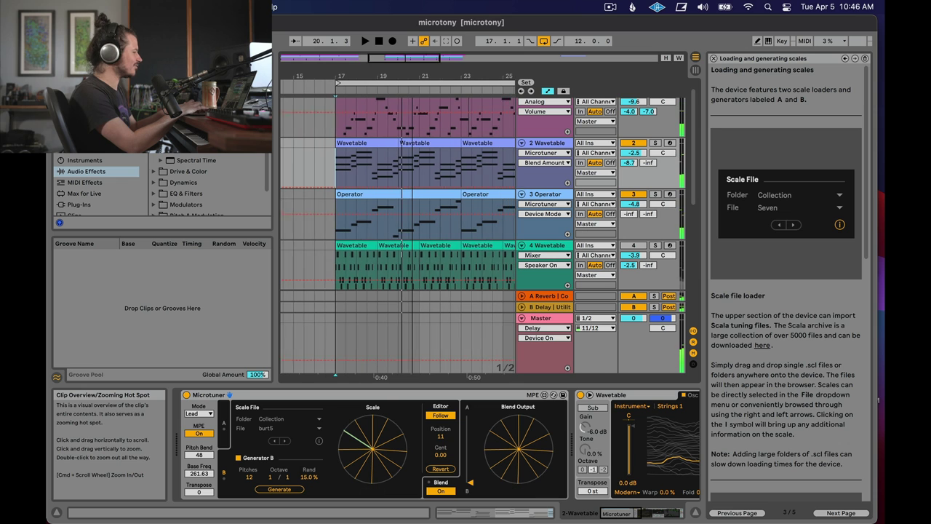
Step: Close the help view and insert a Microtuner before the Wavetable instrument on track 4
scroll(419, 147, up, 2)
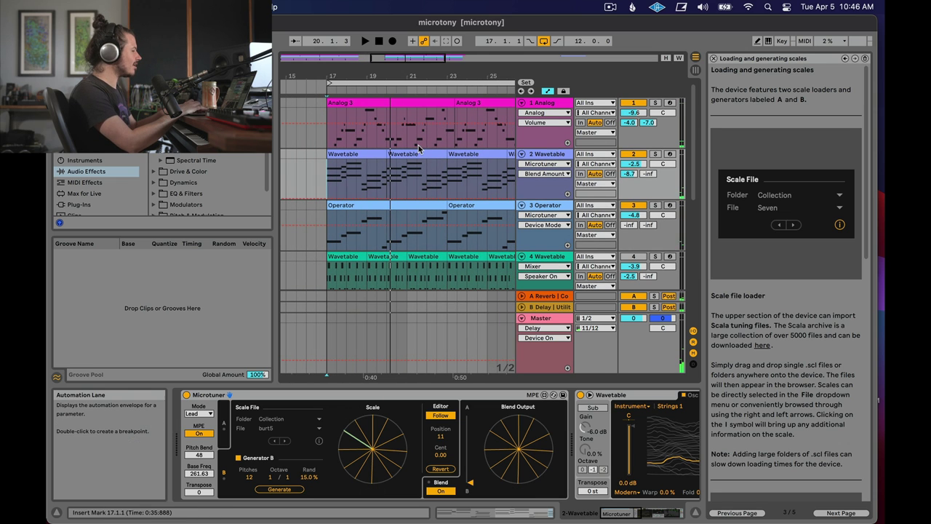
click(713, 60)
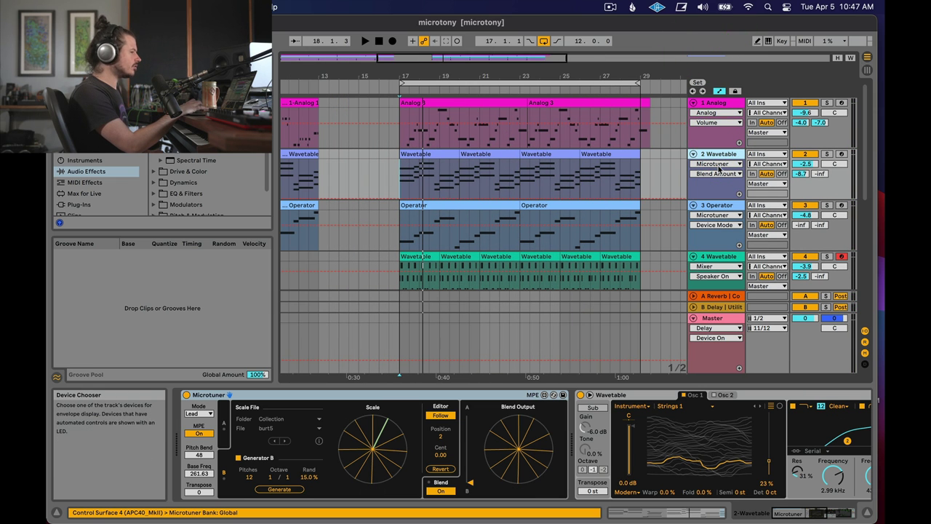
scroll(718, 174, down, 3)
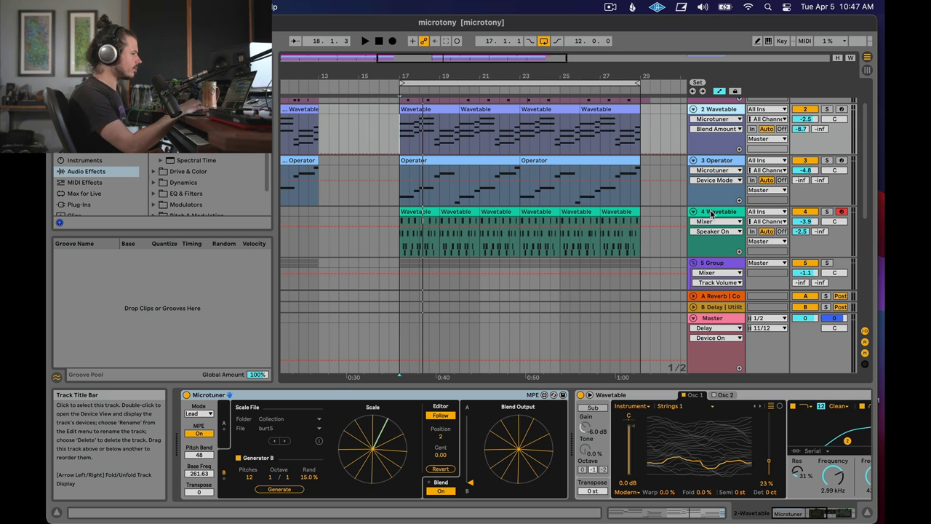
click(712, 213)
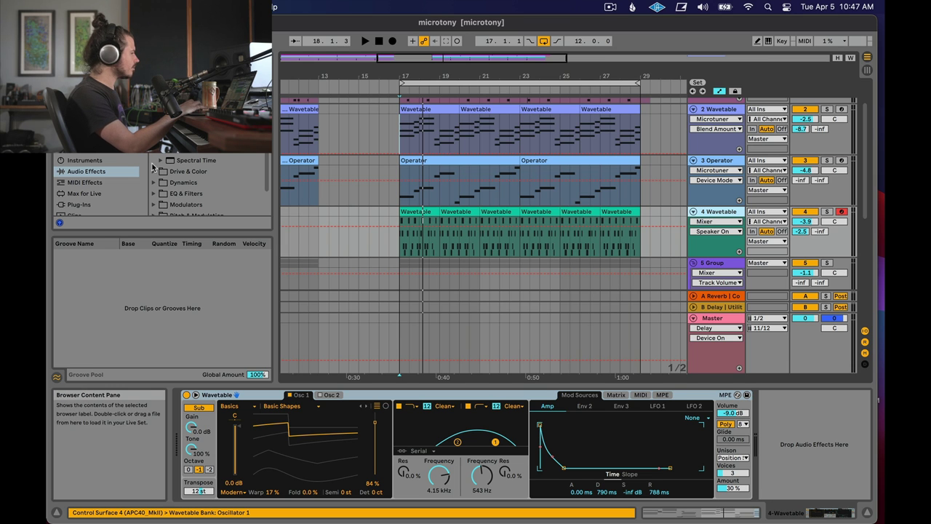
scroll(109, 169, down, 2)
click(109, 169)
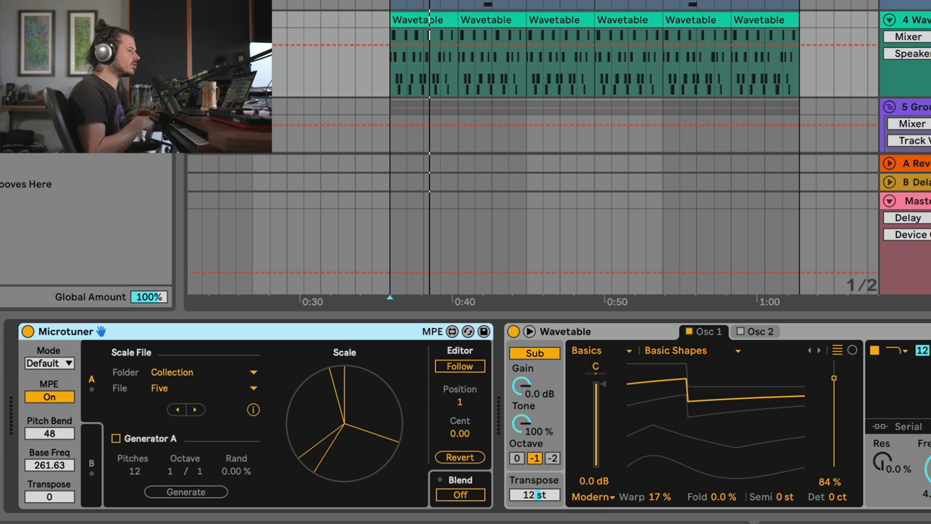
Step: Deactivate all six Wavetable clips on track 4 and place the playback start at their beginning
drag(813, 103, 408, 42)
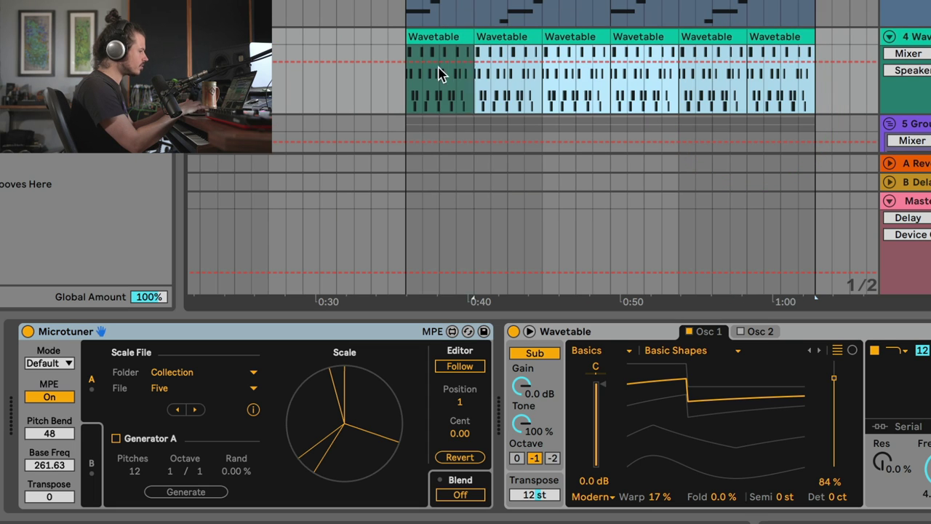
key(0)
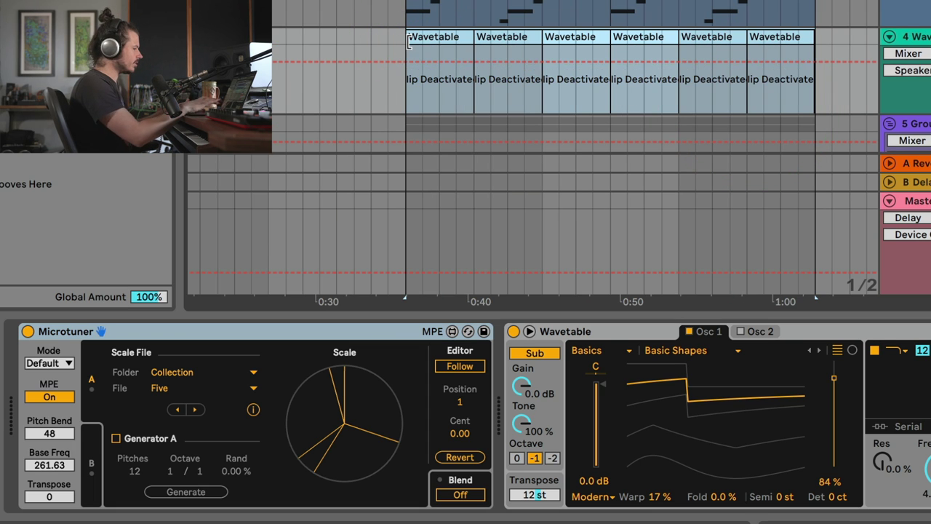
click(408, 91)
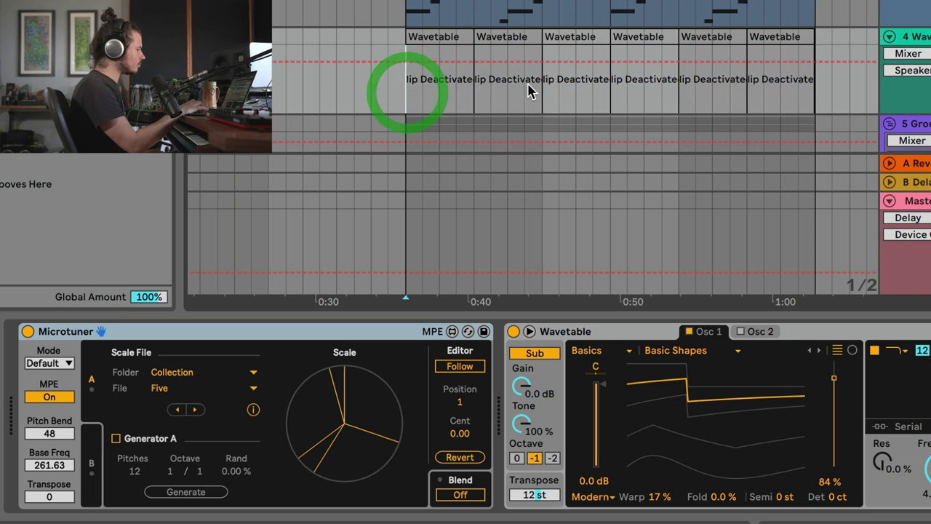
scroll(812, 88, down, 3)
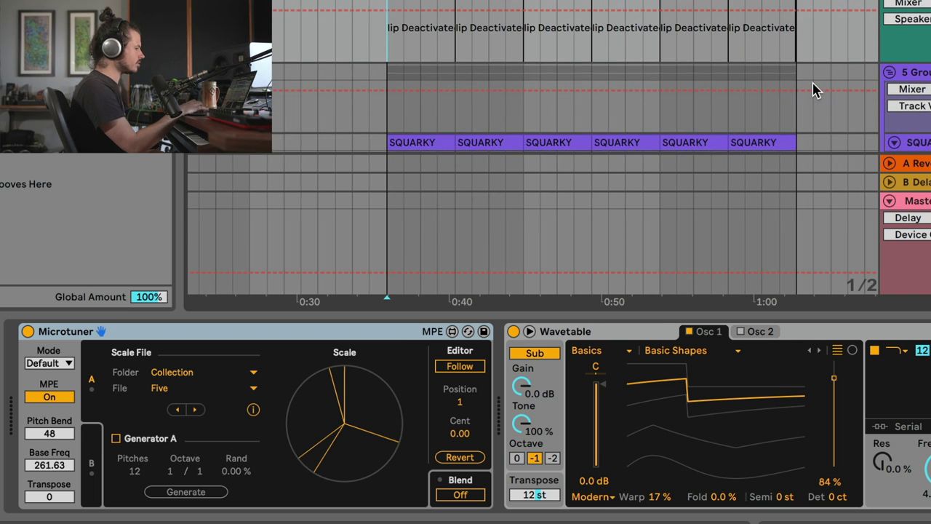
scroll(812, 87, up, 1)
Step: Enable Follow in track 4's Microtuner scale editor and select scale position 1
click(455, 371)
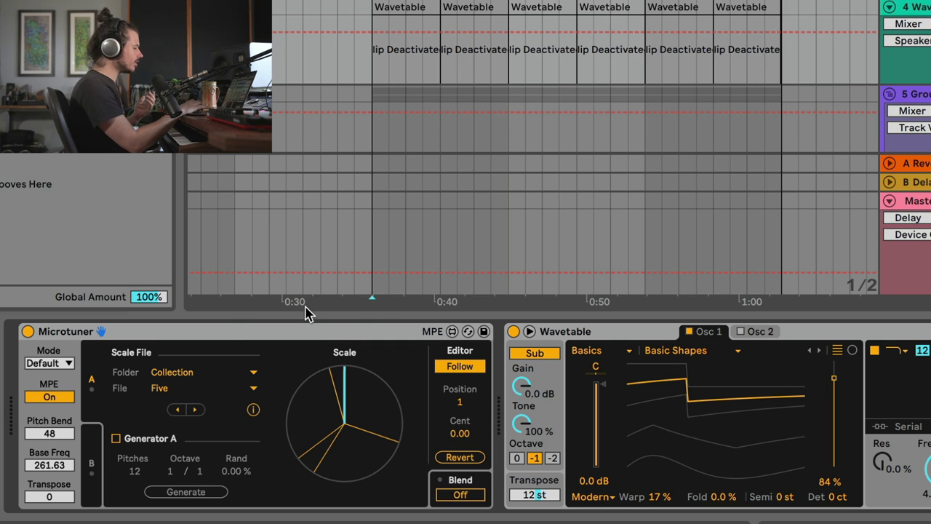
click(459, 368)
click(459, 367)
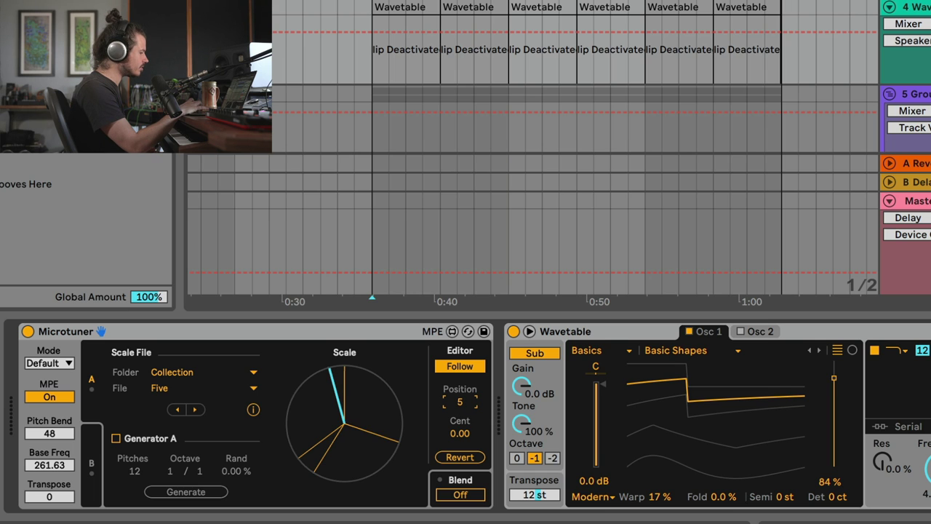
drag(461, 403, 461, 416)
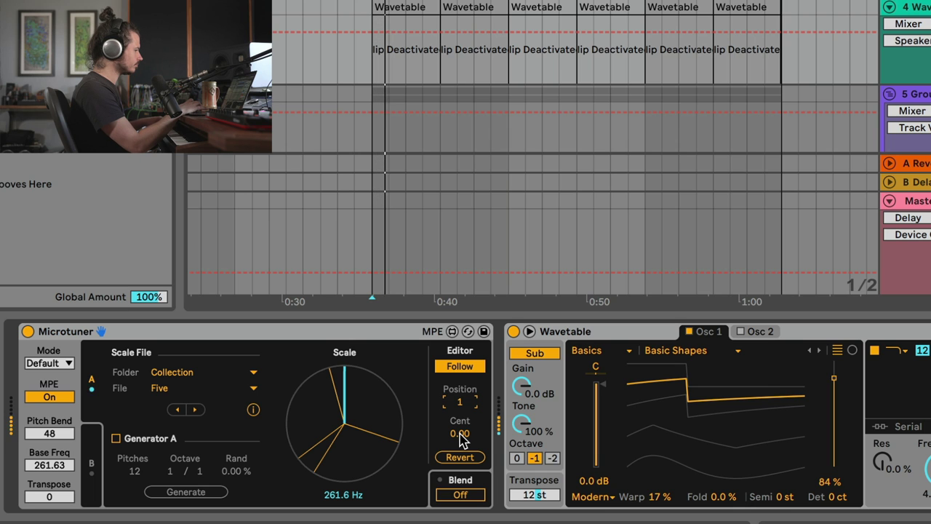
Step: Offset the Five scale's position 1 to 23.62 cents, position 2 to -19.69 cents and position 3 to -31.50 cents
drag(460, 434, 459, 417)
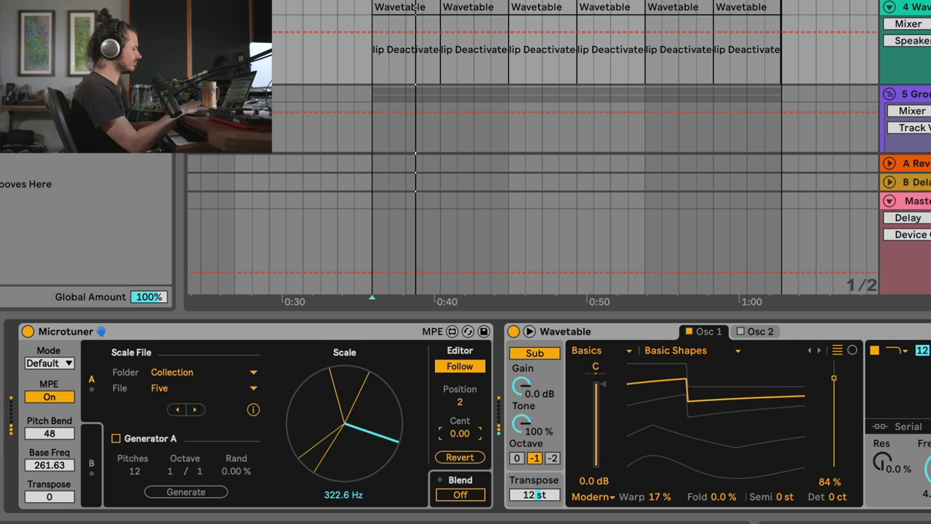
drag(460, 433, 460, 451)
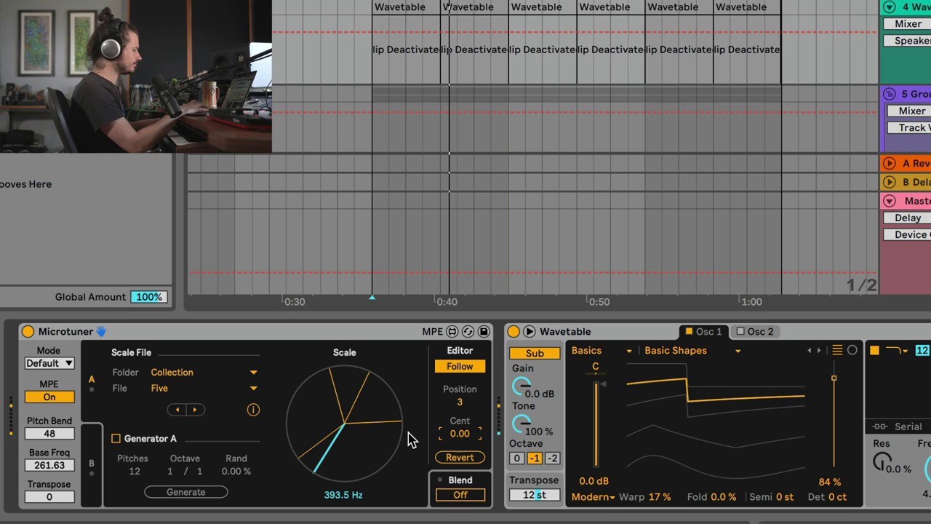
mouse_move(456, 434)
mouse_down()
mouse_move(456, 455)
mouse_move(452, 432)
mouse_up()
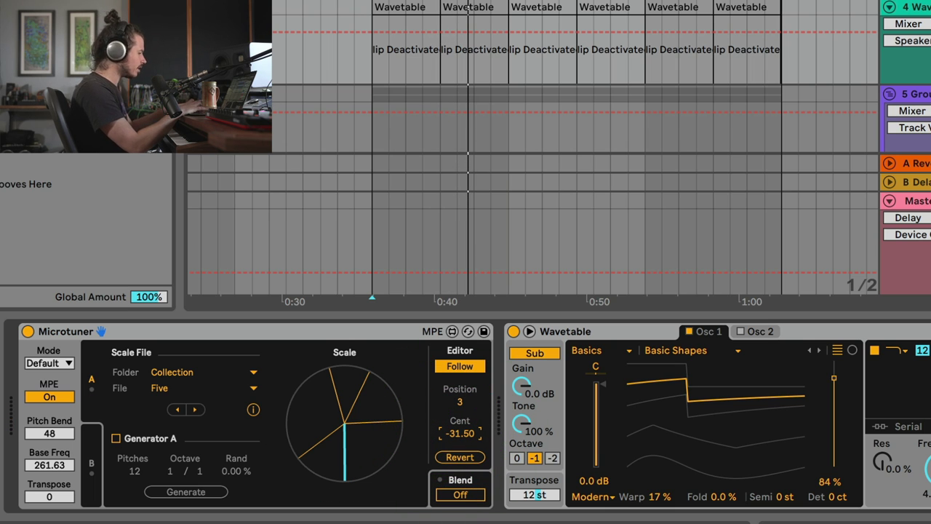
drag(459, 433, 460, 438)
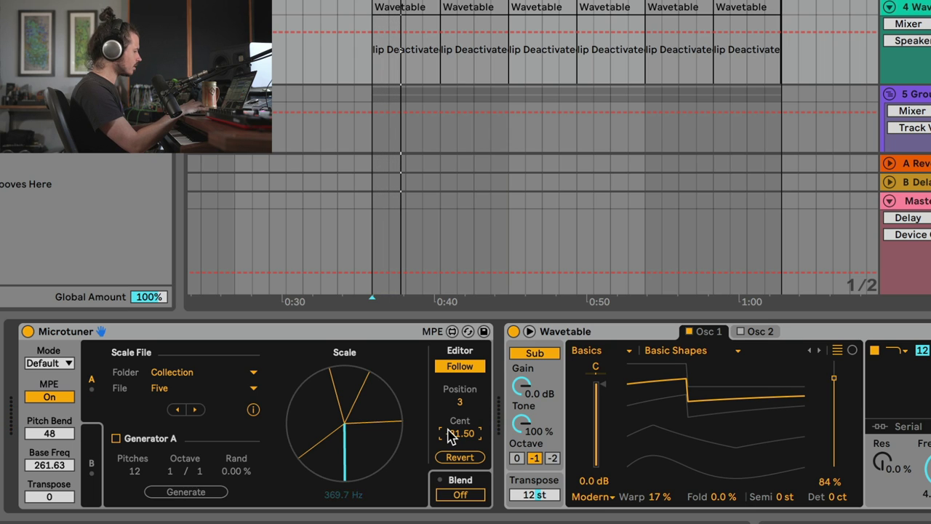
Step: Raise the Five scale's fourth pitch and lower its fifth pitch to about -89 cents
drag(451, 434, 451, 388)
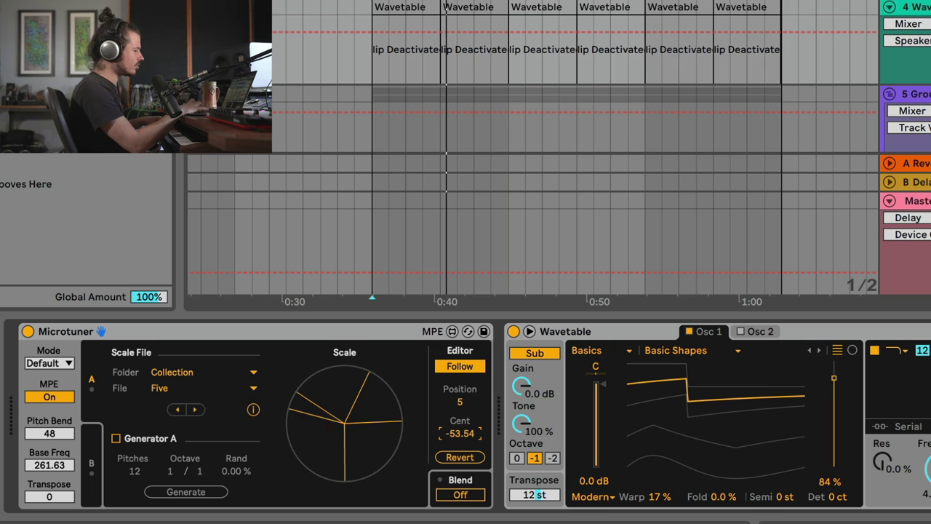
key(space)
mouse_move(456, 436)
mouse_down()
mouse_move(456, 393)
mouse_move(456, 467)
mouse_up()
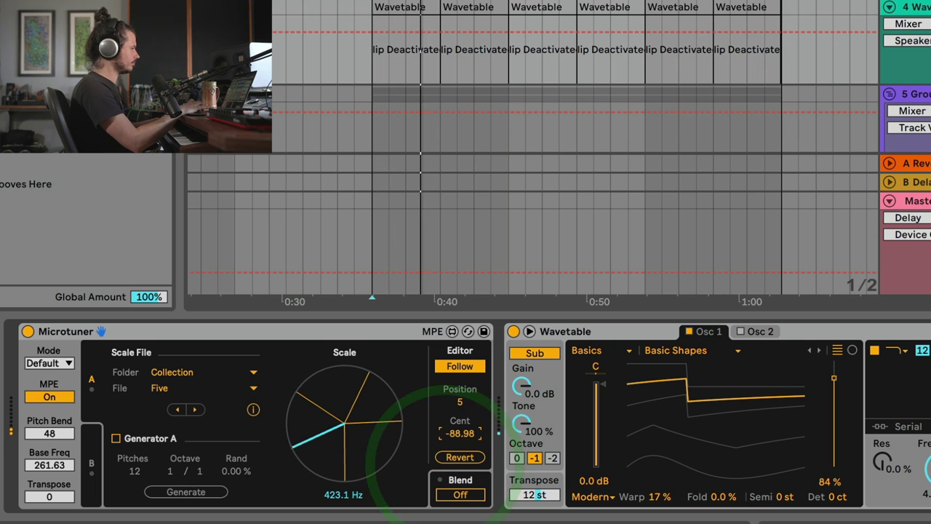
click(458, 437)
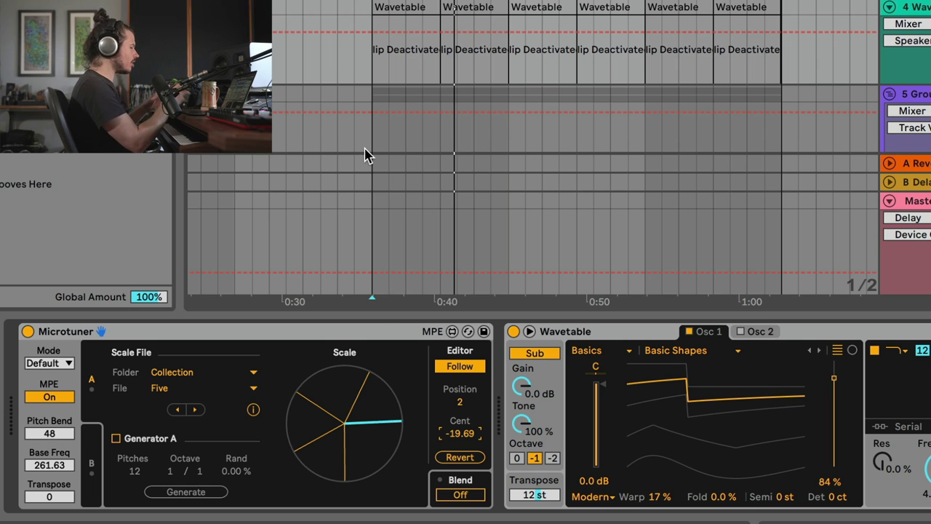
Step: Reactivate the Wavetable clips on track 4 and play them from the start with the edited scale
drag(378, 78, 771, 13)
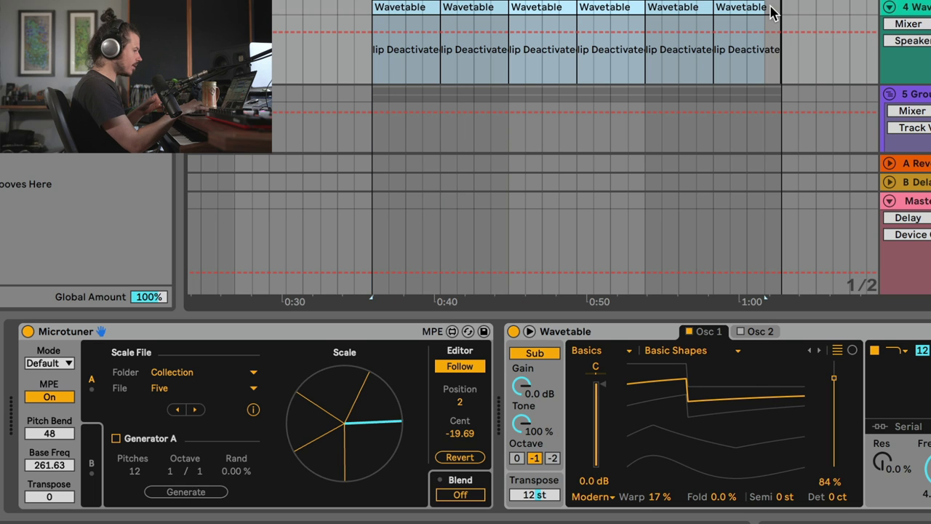
key(0)
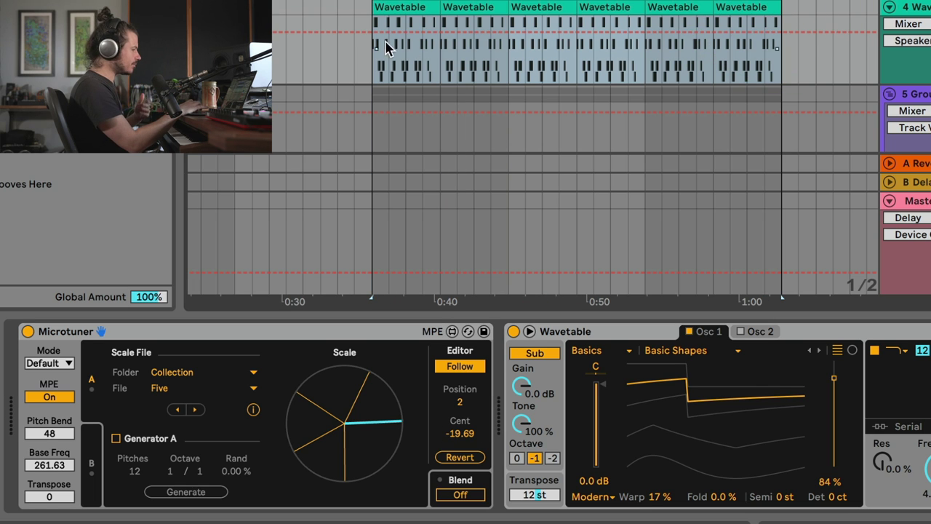
click(371, 71)
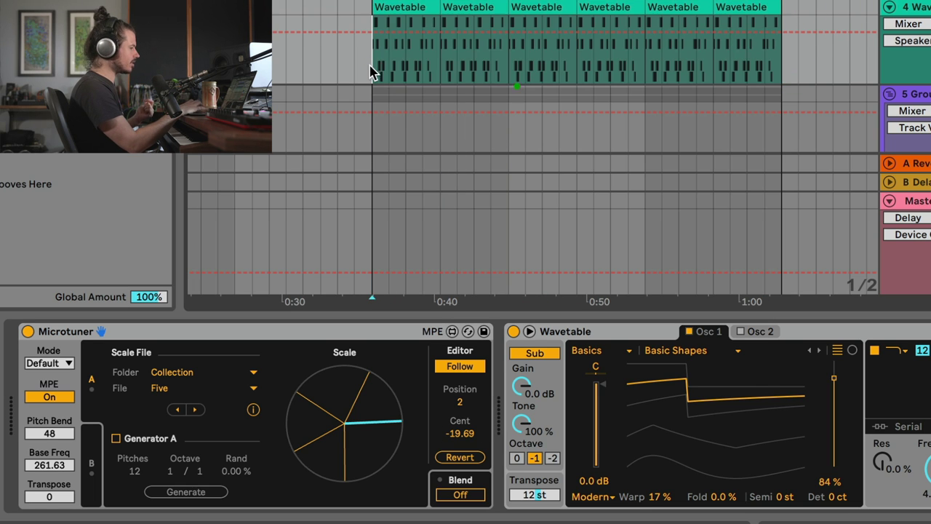
key(space)
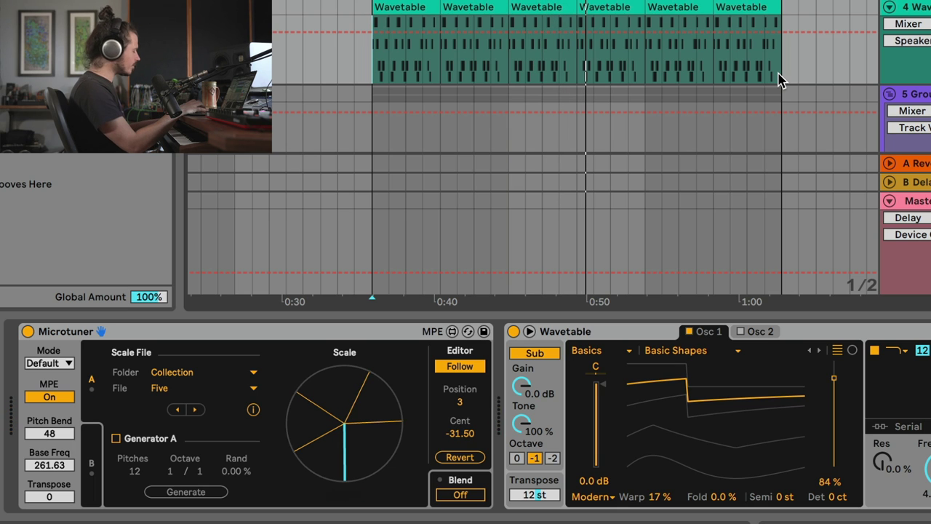
Step: Delete all Wavetable clips on track 4 and record a new four-bar MIDI clip from their start position
drag(773, 79, 386, 15)
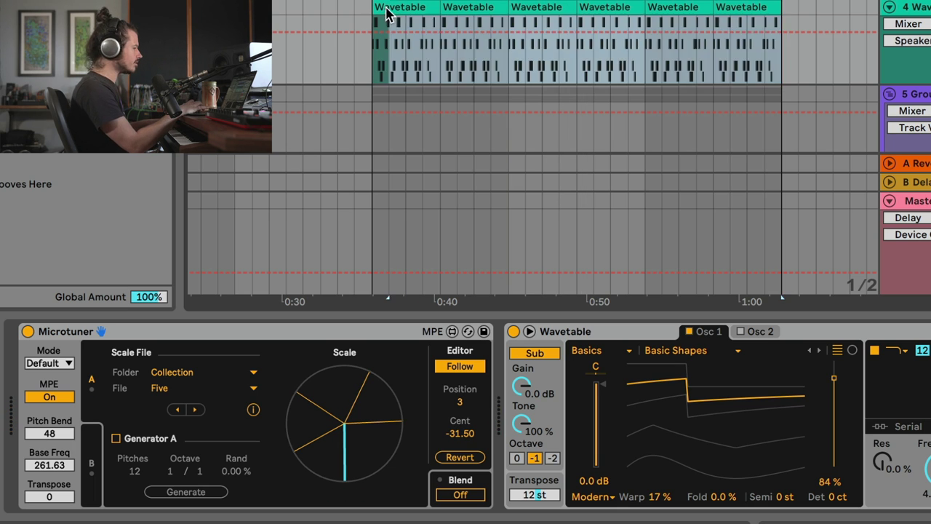
key(Delete)
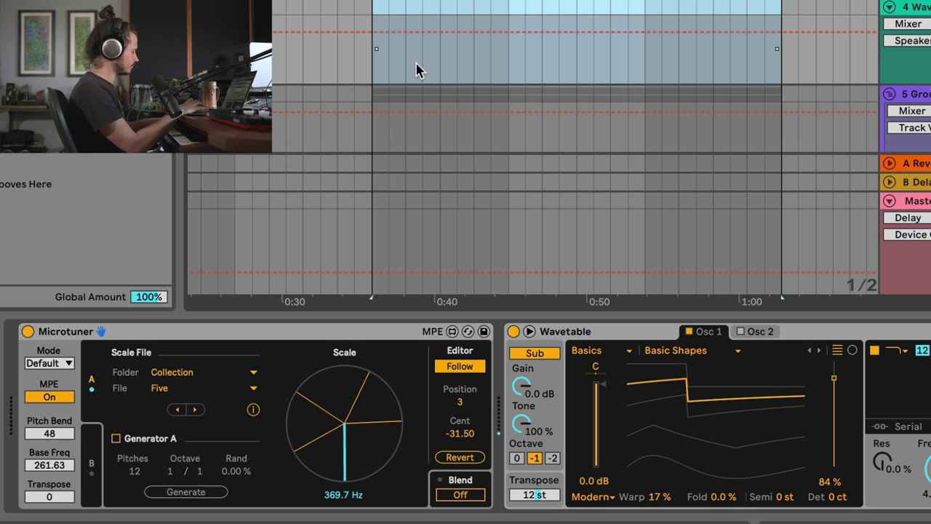
key(Delete)
click(376, 10)
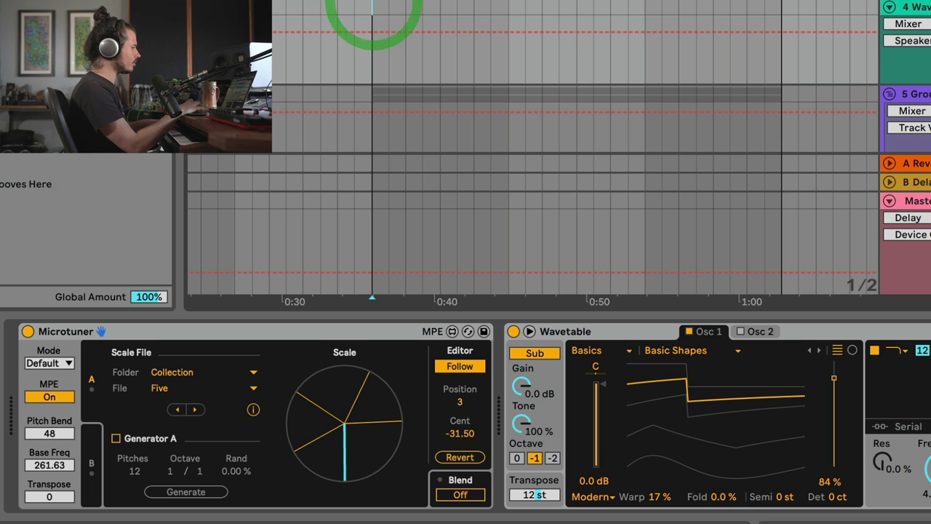
key(F9)
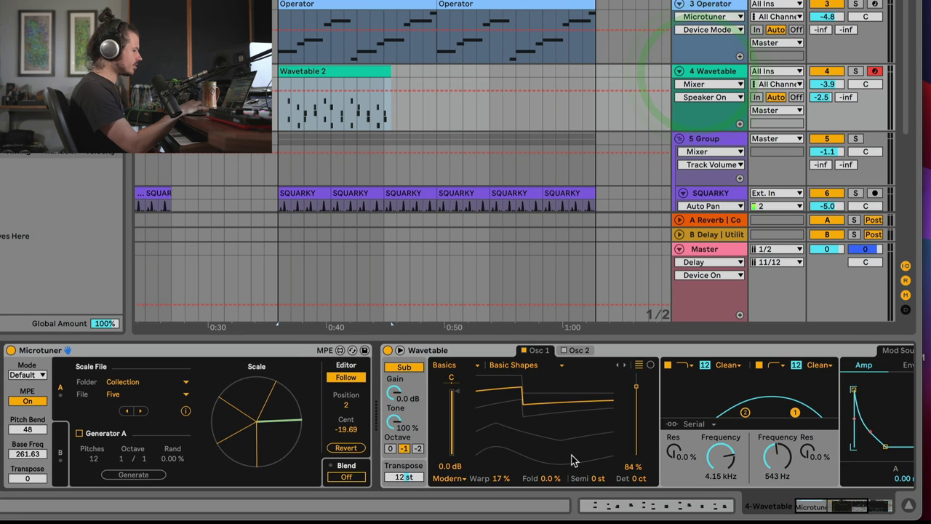
Step: Play the newly recorded clip and lengthen track 4 Wavetable's amp envelope release to 3.21 s
scroll(715, 462, right, 4)
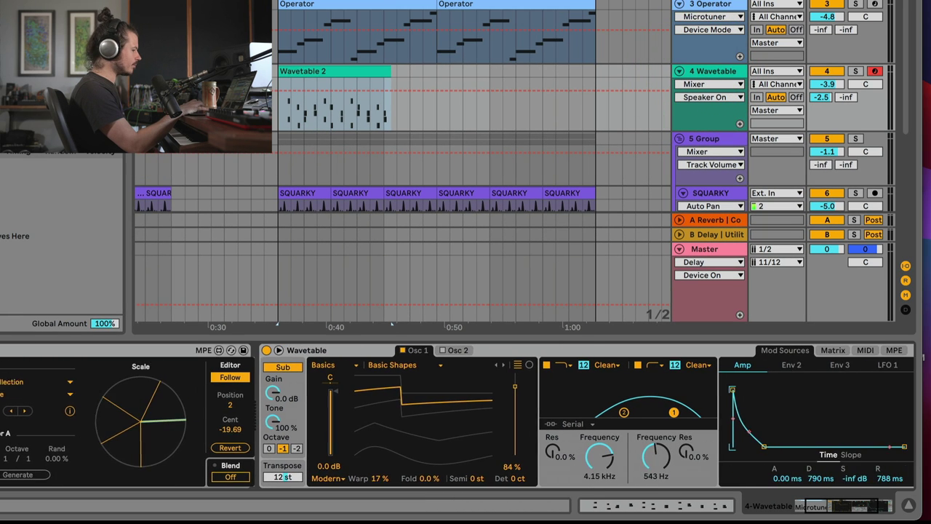
key(space)
drag(707, 478, 707, 440)
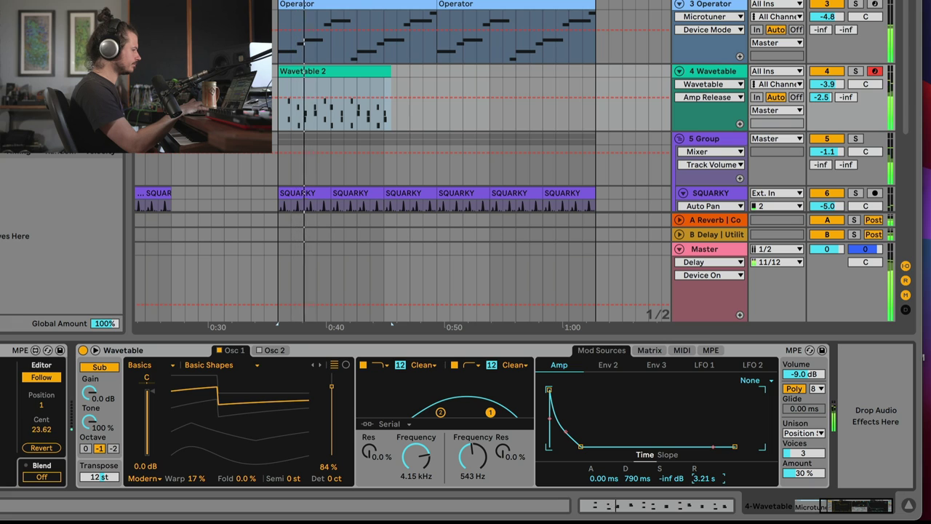